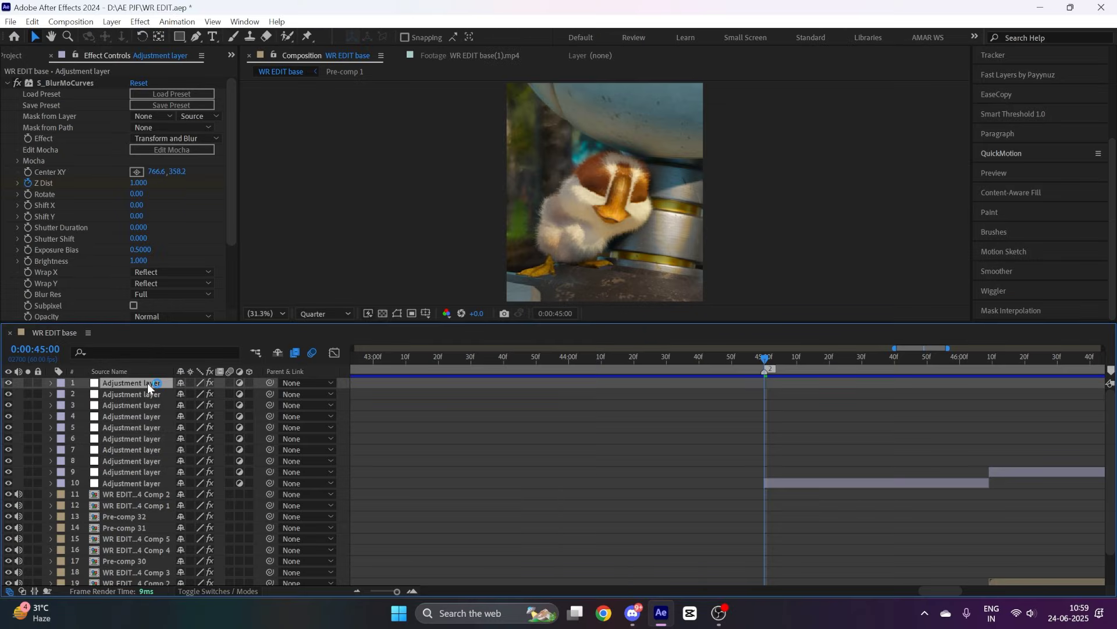
Add a new adjustment layer above all other layers and apply the Warp effect to it.
key("ctrl+alt+y")
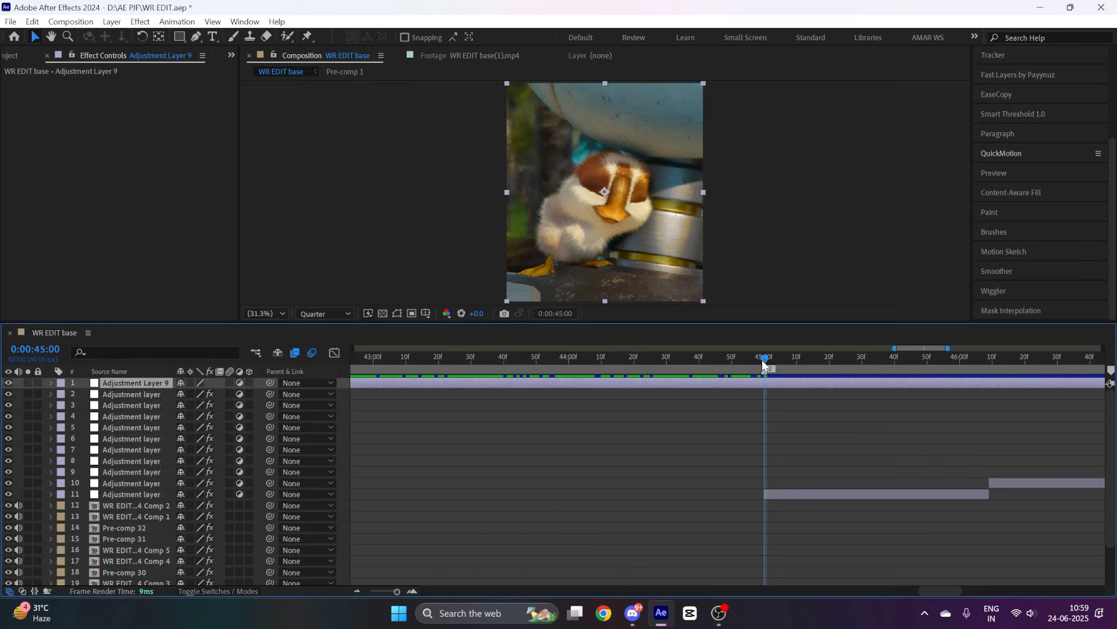
key("ctrl+space")
type("wa")
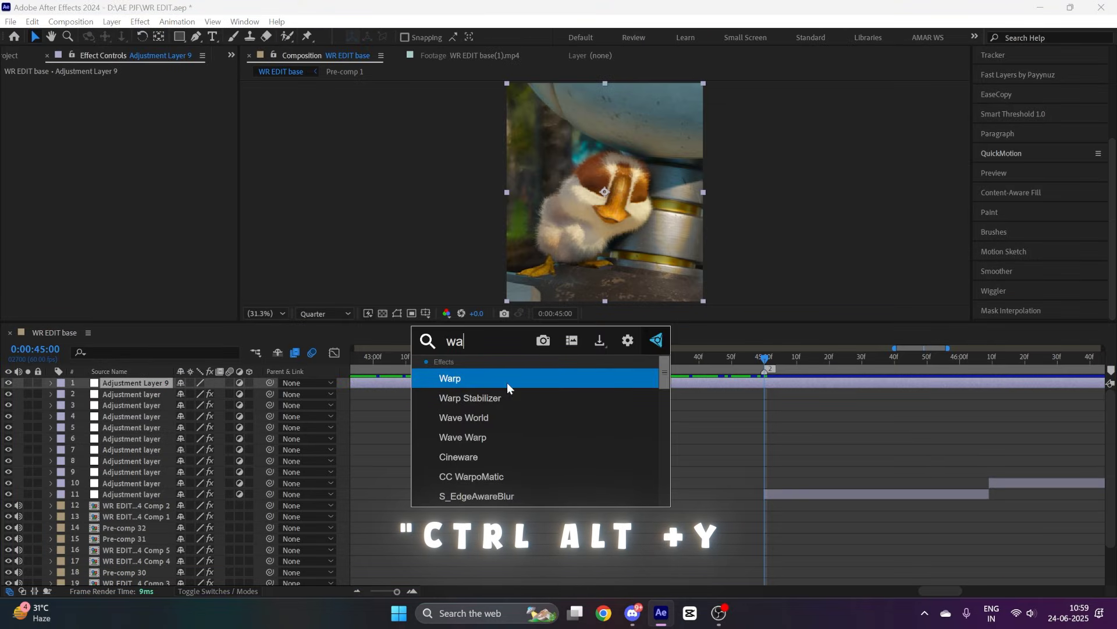
left_click(508, 380)
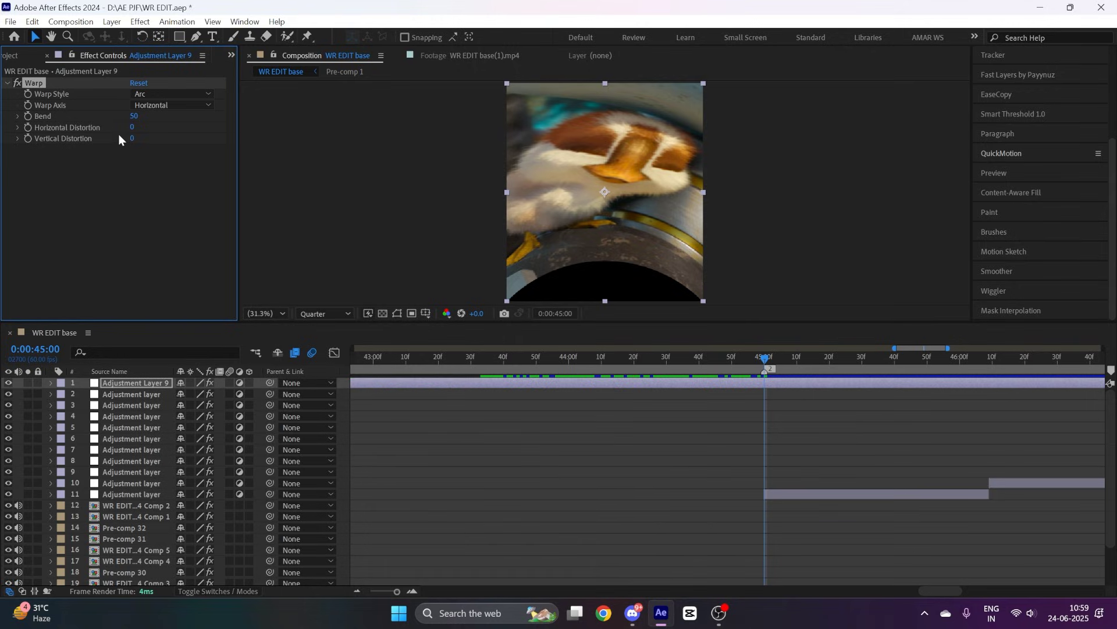
Set the Warp style to FishEye and keyframe Bend at -70 at 0:00:45:00.
left_click(175, 94)
left_click(169, 277)
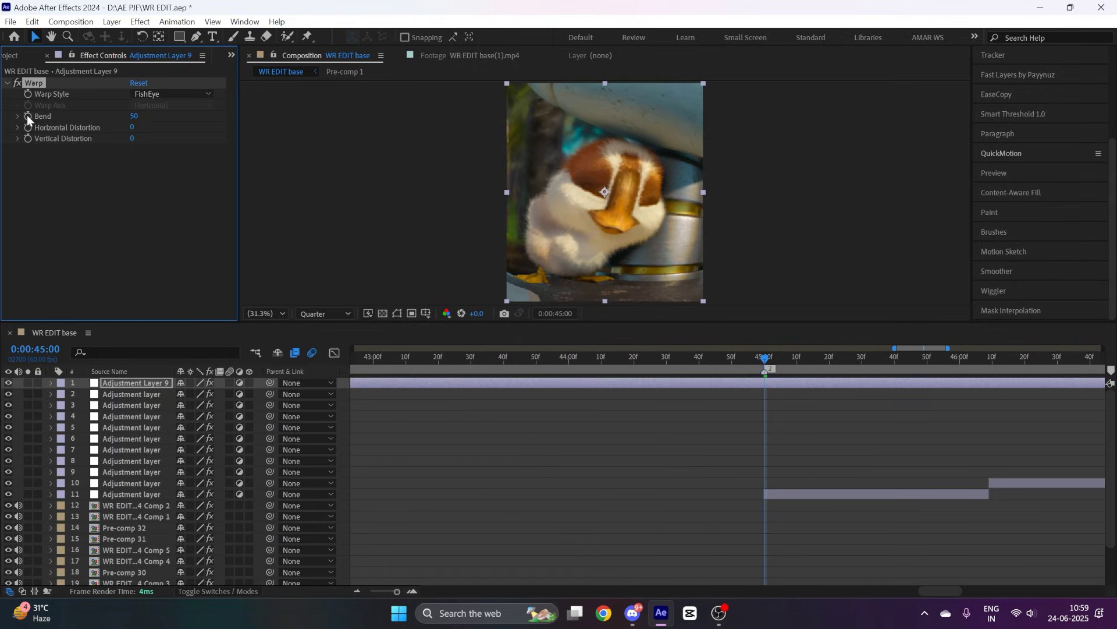
left_click(136, 117)
type("-70")
key("Return")
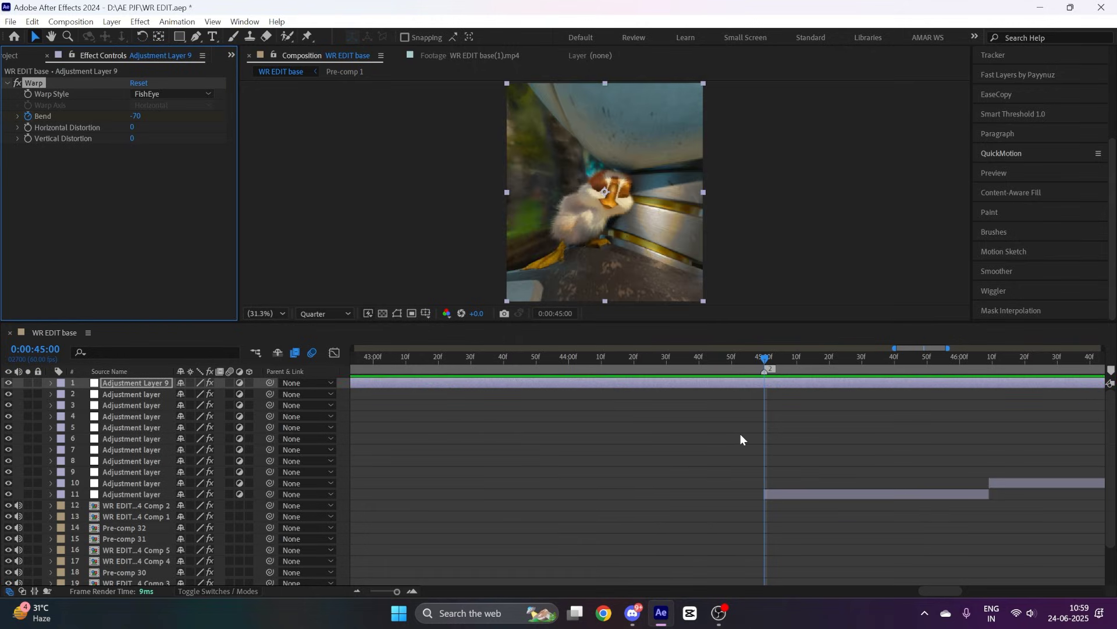
Reveal the layer's keyframes and add a Bend keyframe of 0 at 0:00:44:35.
key("u")
left_click(763, 356)
left_click_drag(763, 357, 684, 342)
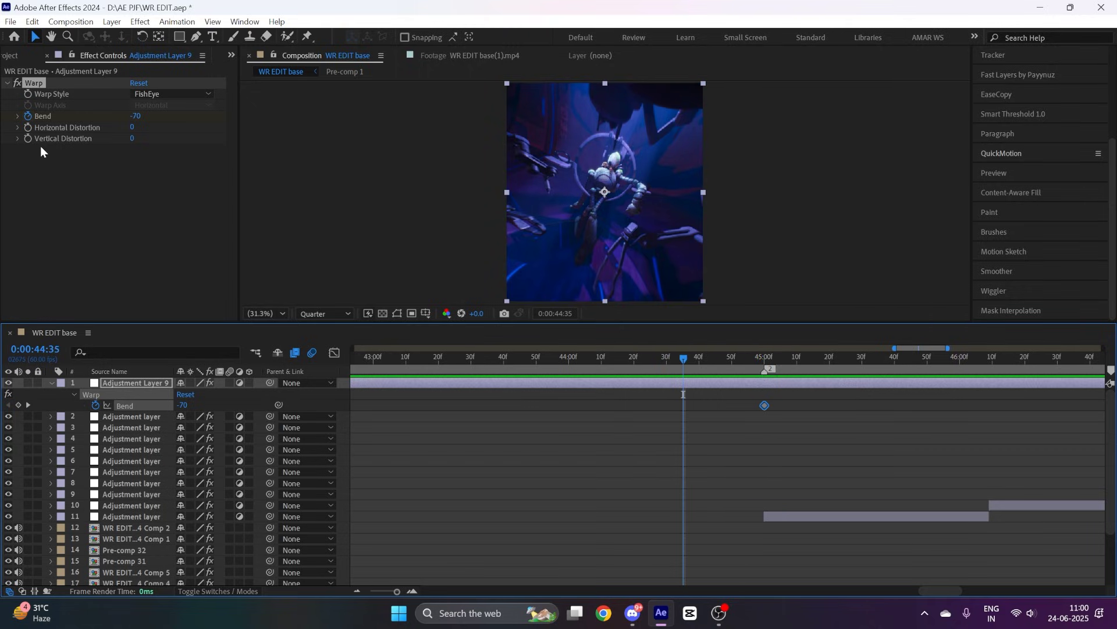
left_click(134, 116)
type("0")
key("Return")
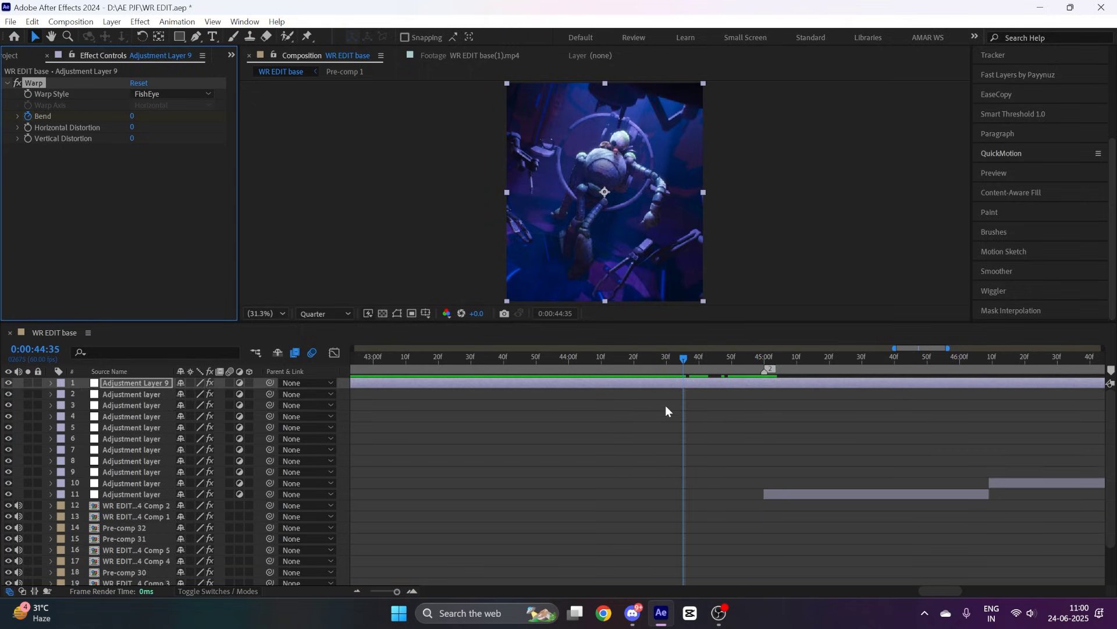
Apply Easy Ease to both Bend keyframes and display their value graph.
left_click_drag(809, 406, 658, 411)
key("F9")
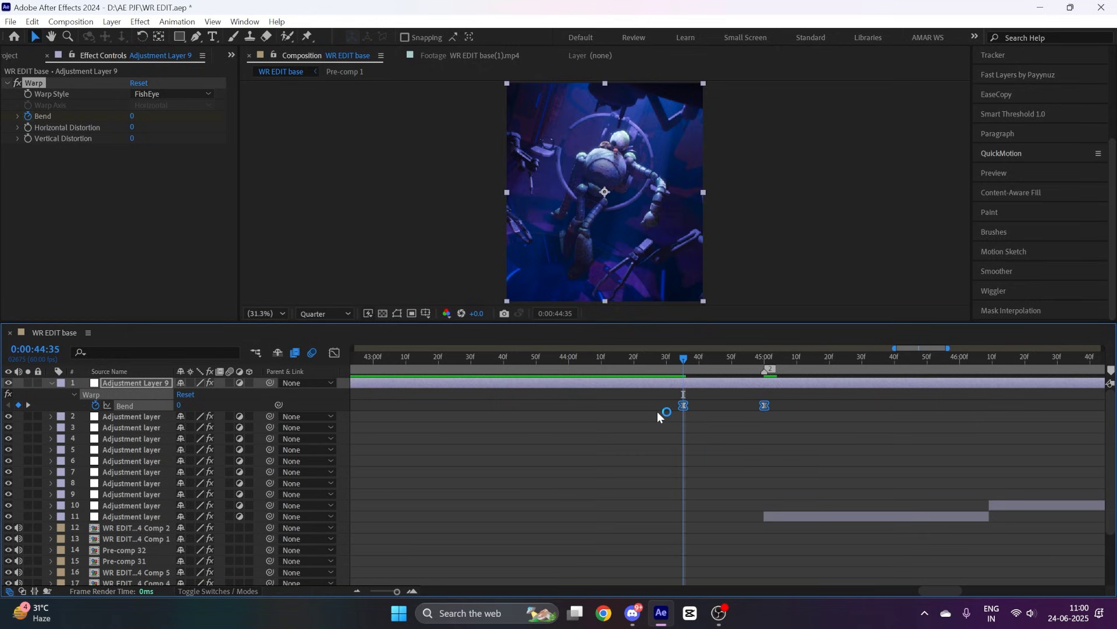
left_click(333, 354)
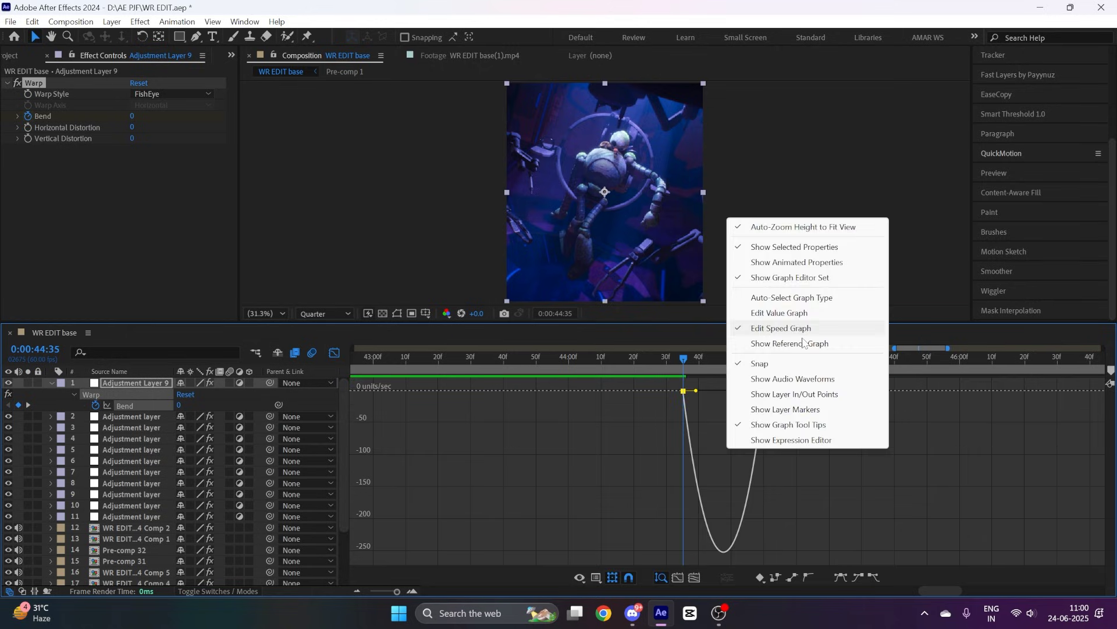
right_click(727, 459)
left_click(756, 307)
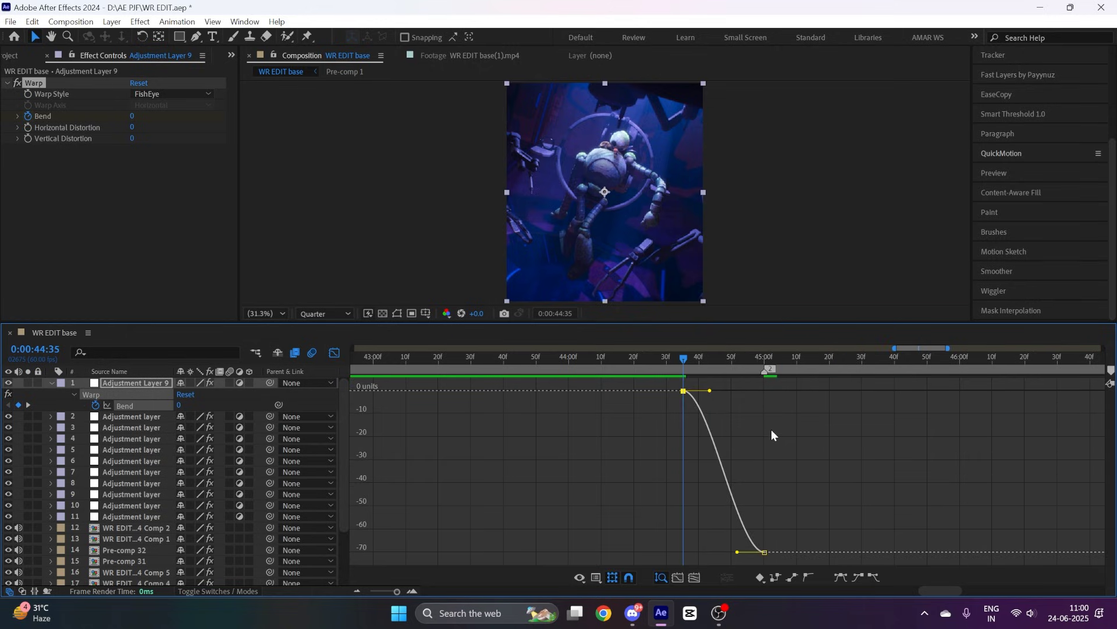
Shape the Bend value curve to start gently and drop steeply into the -70 keyframe, and close the Graph Editor.
scroll(763, 455, "right", 5)
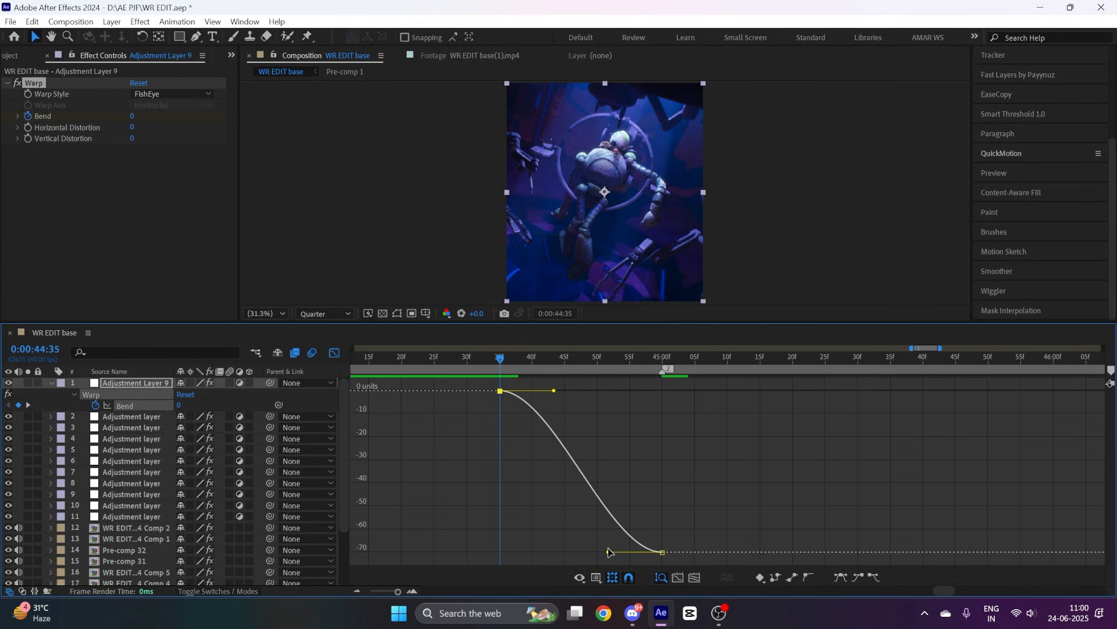
left_click_drag(609, 552, 869, 458)
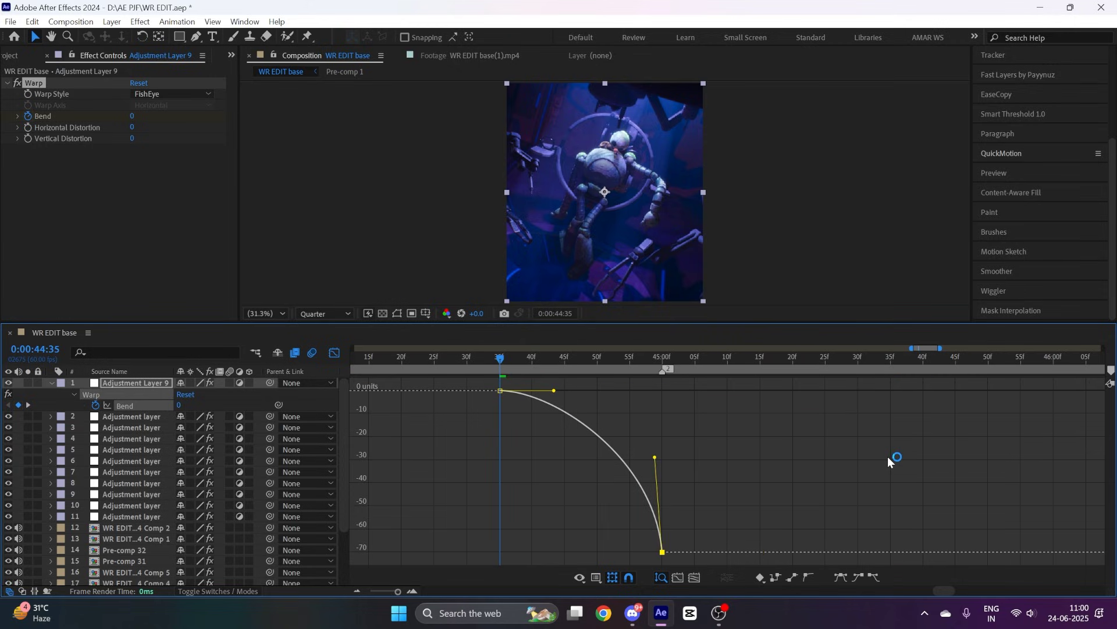
left_click_drag(559, 393, 607, 397)
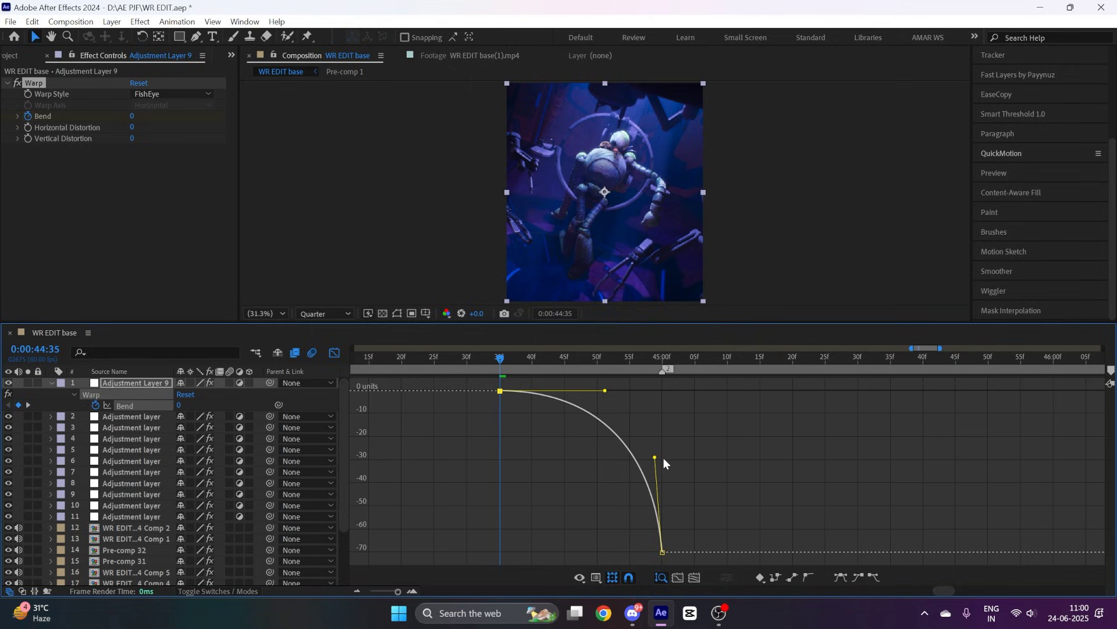
left_click_drag(655, 457, 688, 459)
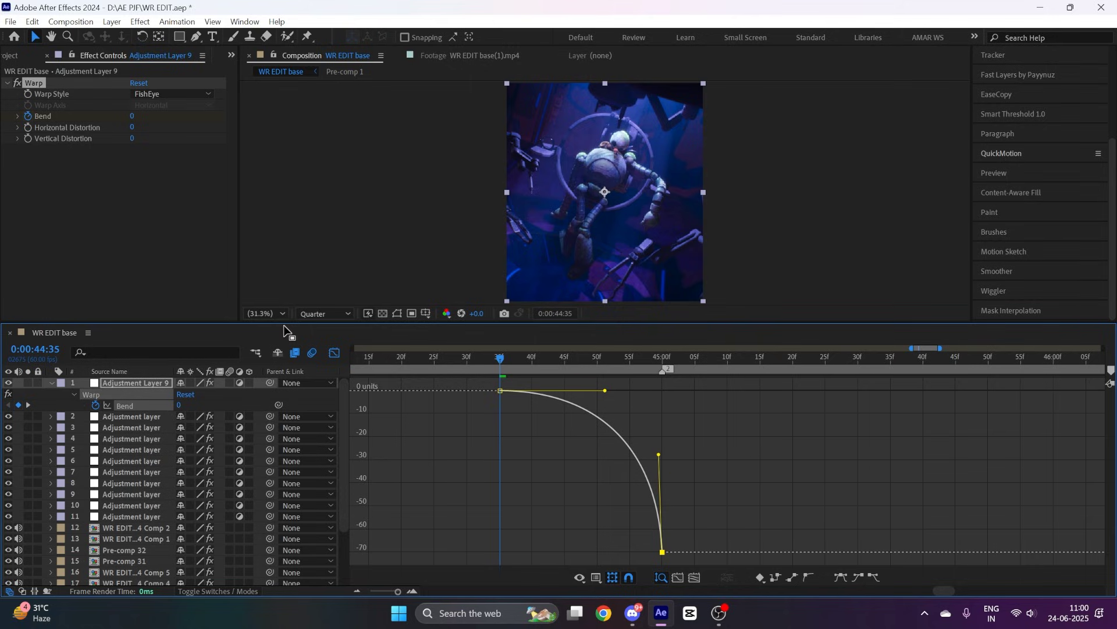
left_click(334, 352)
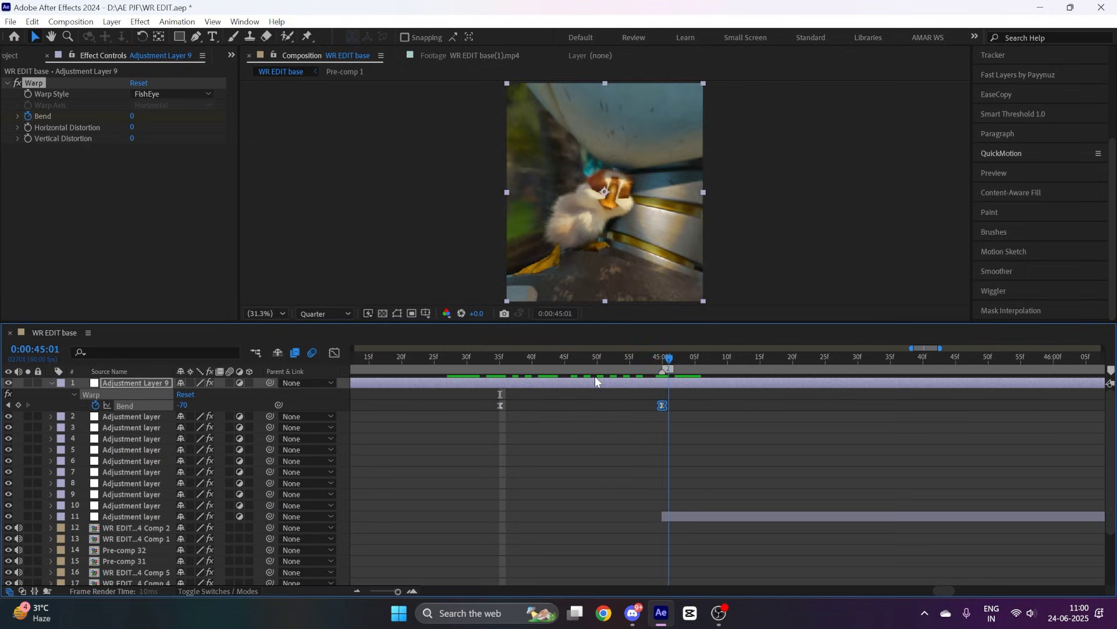
Check the warp motion and soften the Bend value curve by slightly shortening the handles of both keyframes.
mouse_move(495, 357)
left_mouse_down()
mouse_move(695, 372)
mouse_move(473, 368)
mouse_move(487, 361)
mouse_move(654, 373)
mouse_move(474, 377)
mouse_move(500, 358)
left_mouse_up()
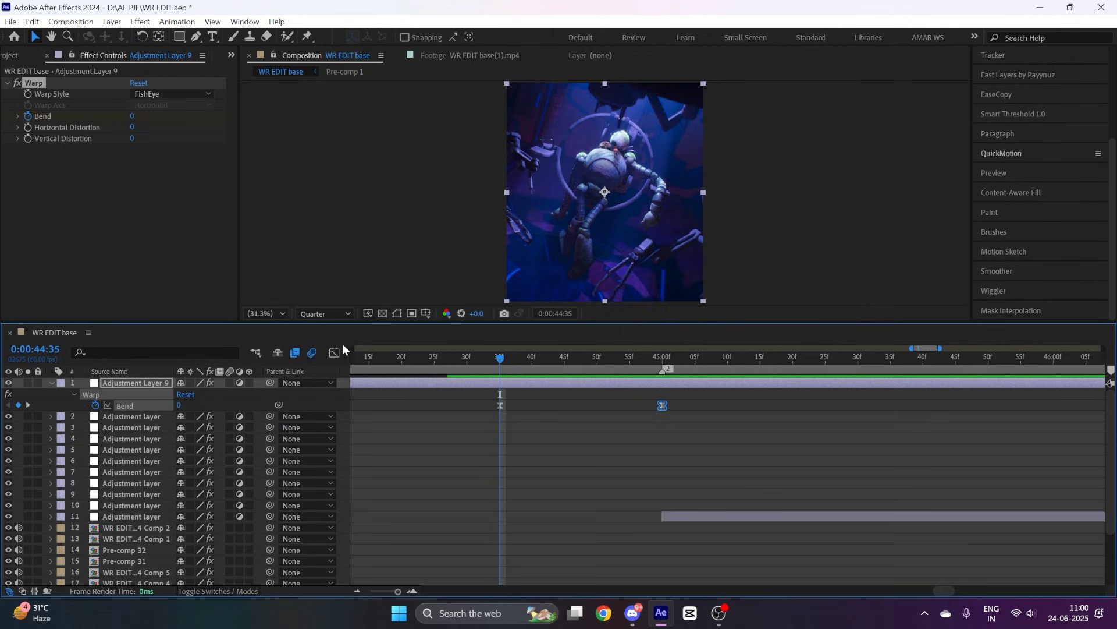
left_click_drag(757, 418, 455, 396)
key("shift+F3")
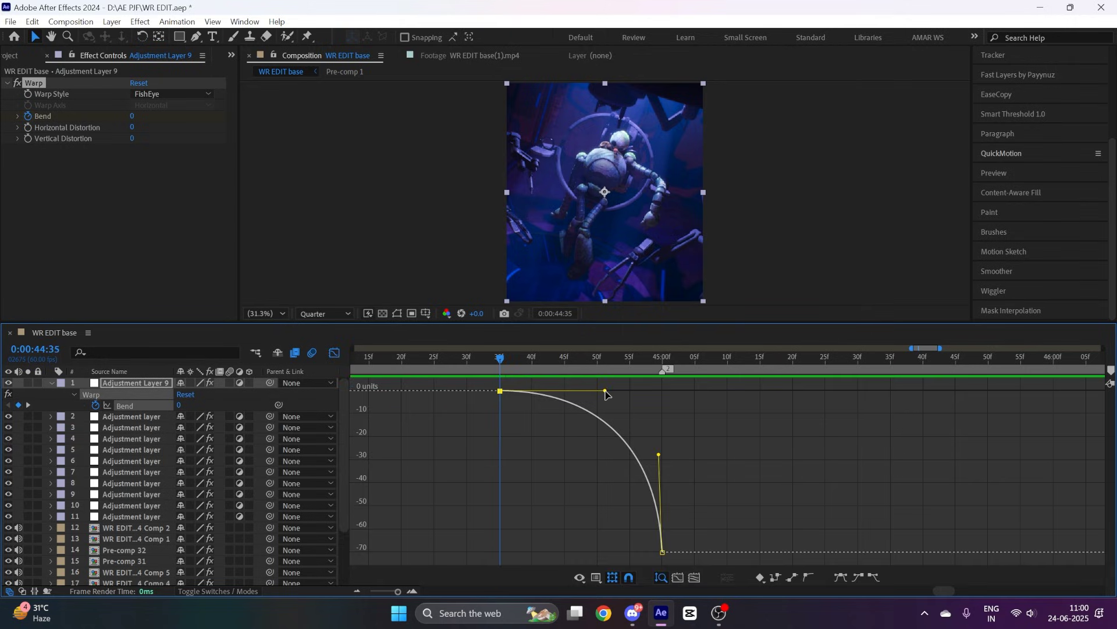
left_click_drag(595, 391, 589, 390)
left_click_drag(659, 454, 659, 467)
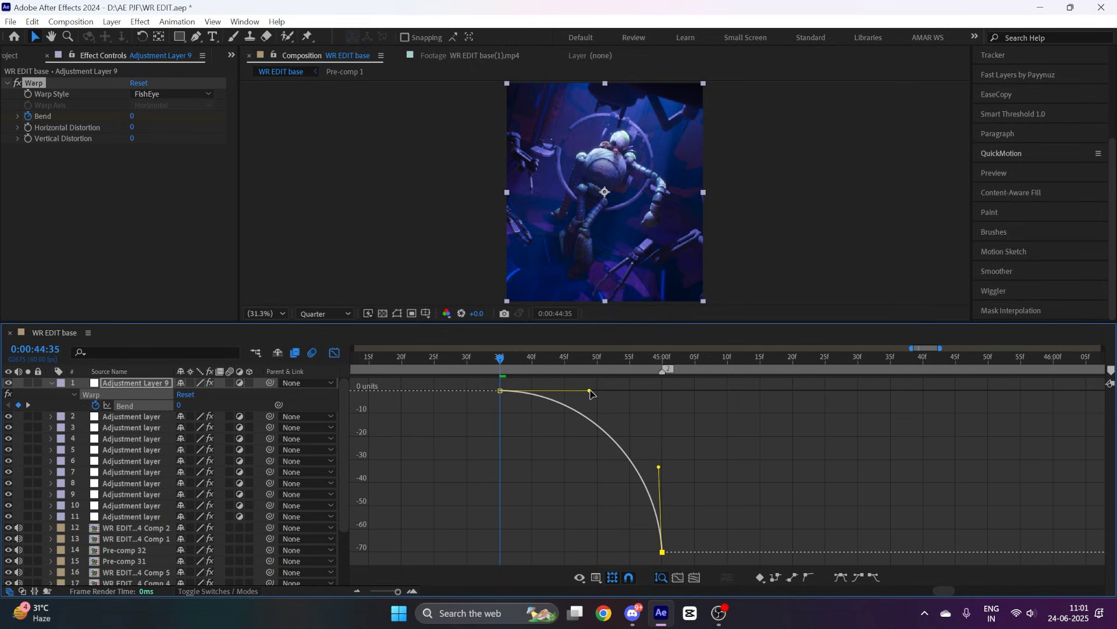
left_click_drag(590, 390, 587, 390)
left_click(335, 353)
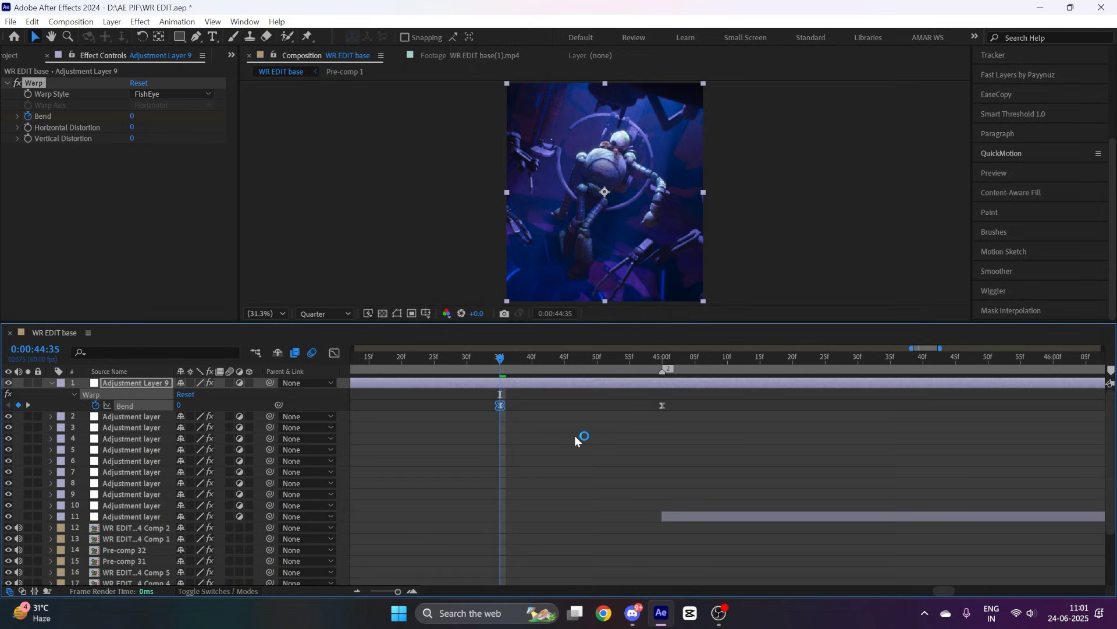
key("shift+F3")
left_click_drag(605, 390, 590, 389)
left_click_drag(658, 454, 729, 468)
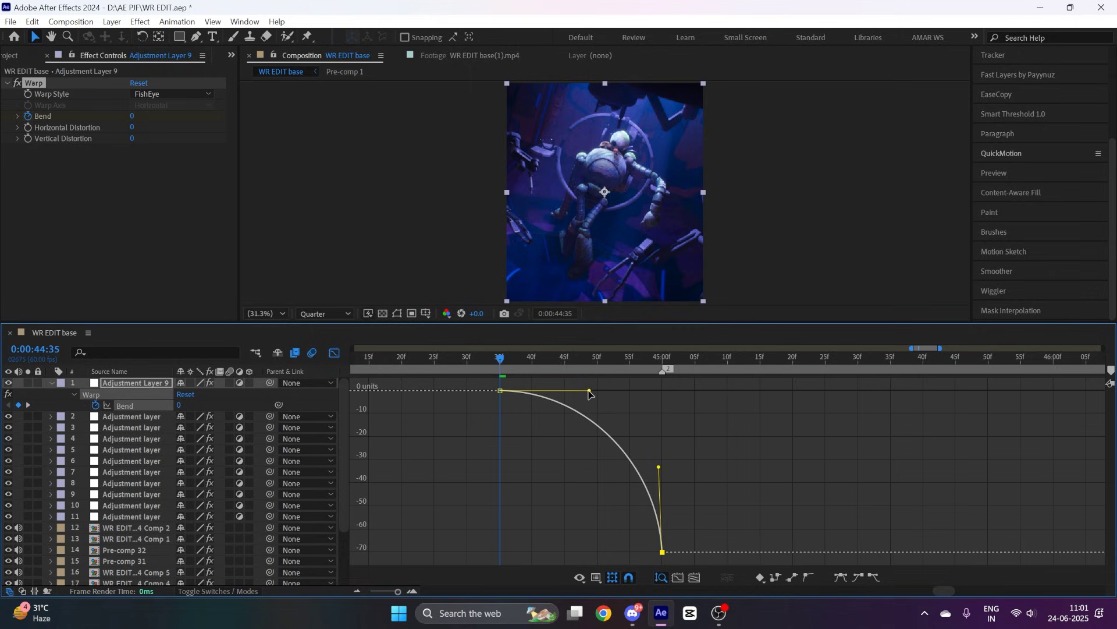
left_click_drag(589, 390, 588, 390)
left_click(335, 352)
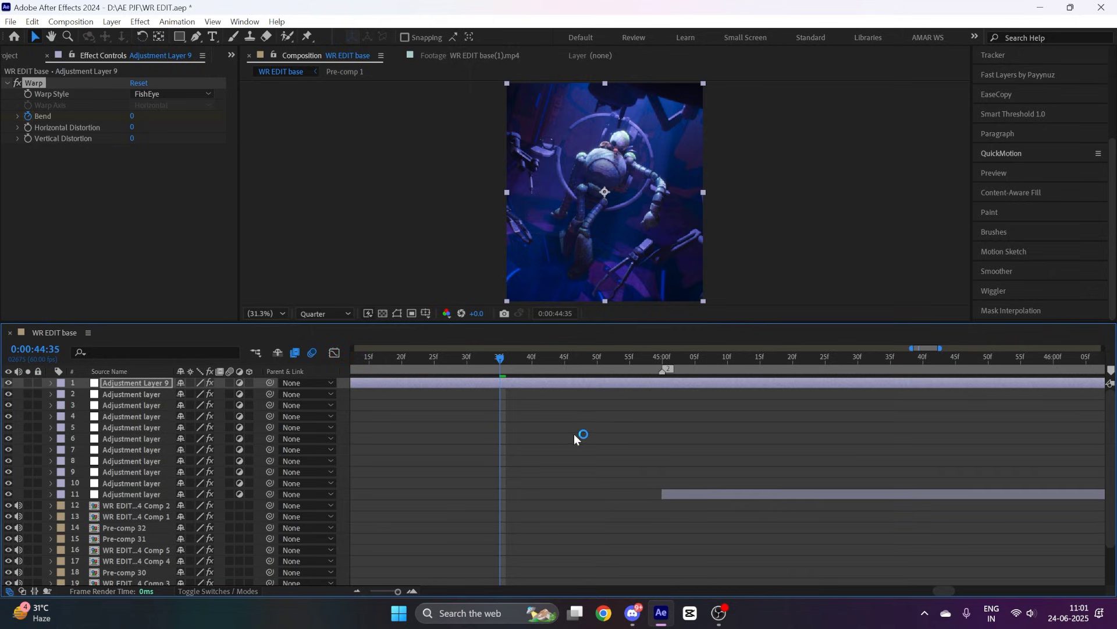
Split the Warp adjustment layer at 0:00:44:35 and delete the part before it.
key("y")
key("u")
key("ctrl+shift+d")
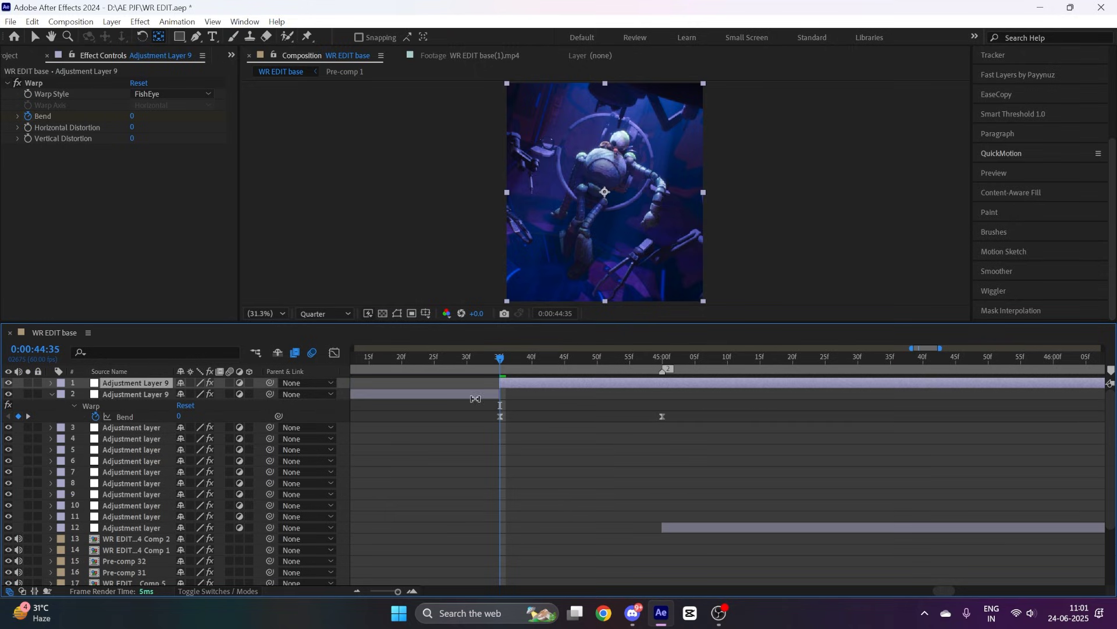
left_click(477, 395)
key("Delete")
left_click(587, 384)
key("u")
Split the Warp adjustment layer at 0:00:45:00 and delete the part after it.
left_click(663, 363)
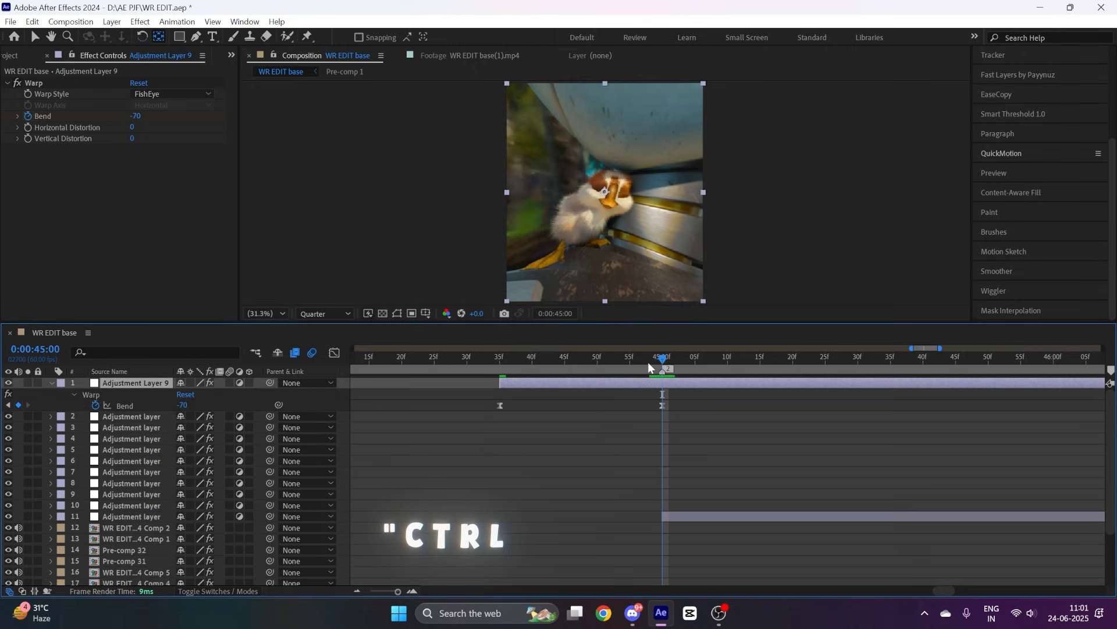
key("ctrl+shift+d")
key("Delete")
left_click(151, 383)
key("u")
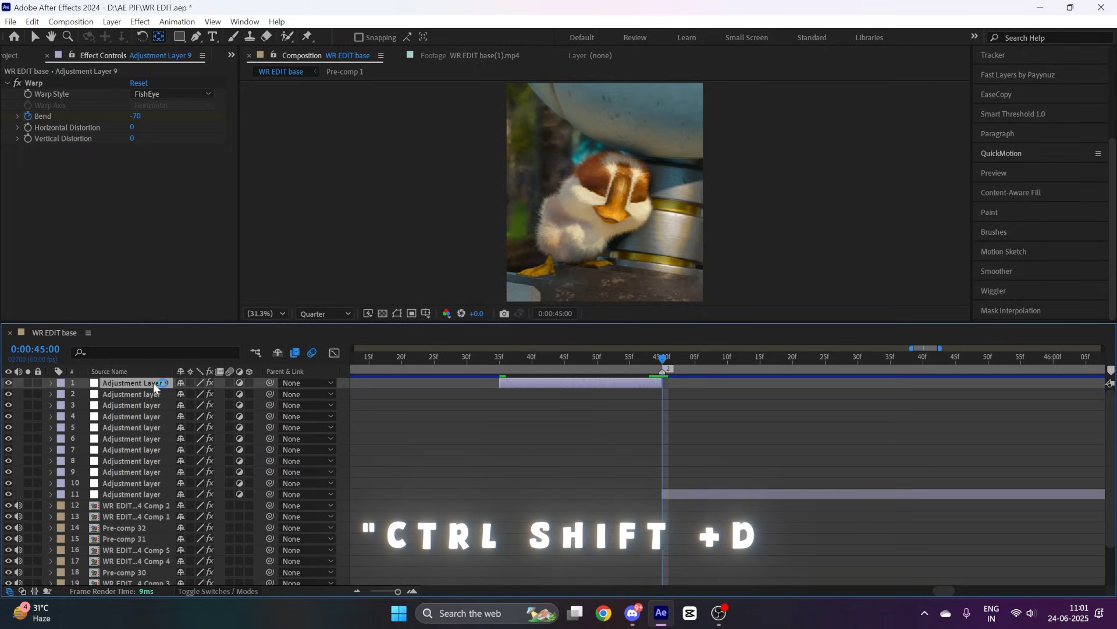
Add another adjustment layer on top and apply Optics Compensation with Reverse Lens Distortion enabled.
key("ctrl+alt+y")
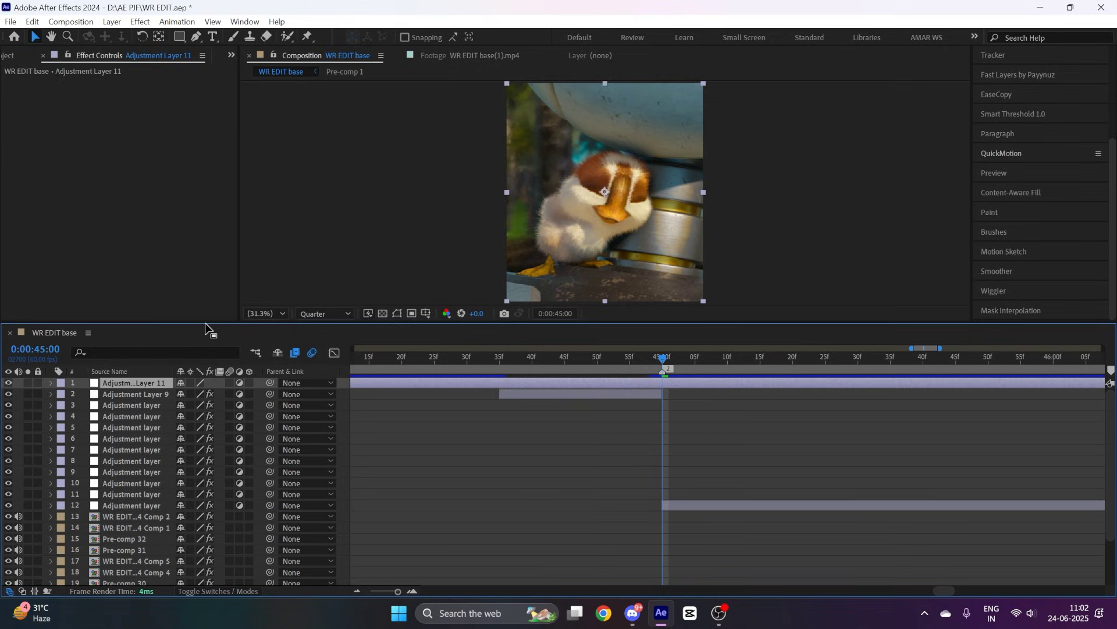
key("ctrl+space")
type("opti")
key("Return")
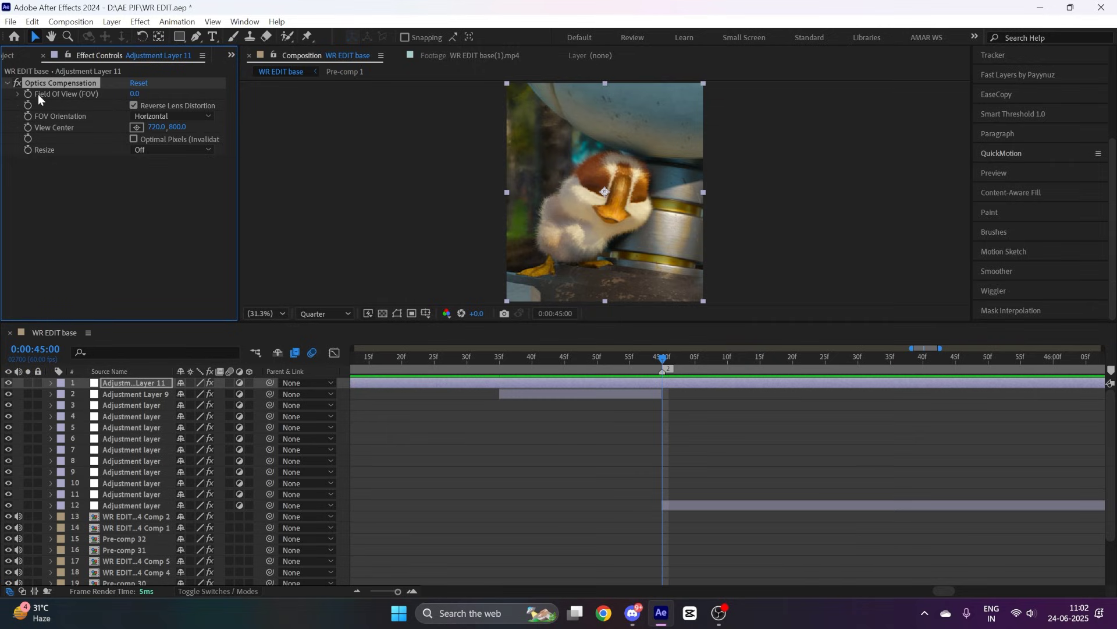
Keyframe Field Of View at 80 at 0:00:45:00 and at 0 at 0:00:45:20.
type("80")
key("Return")
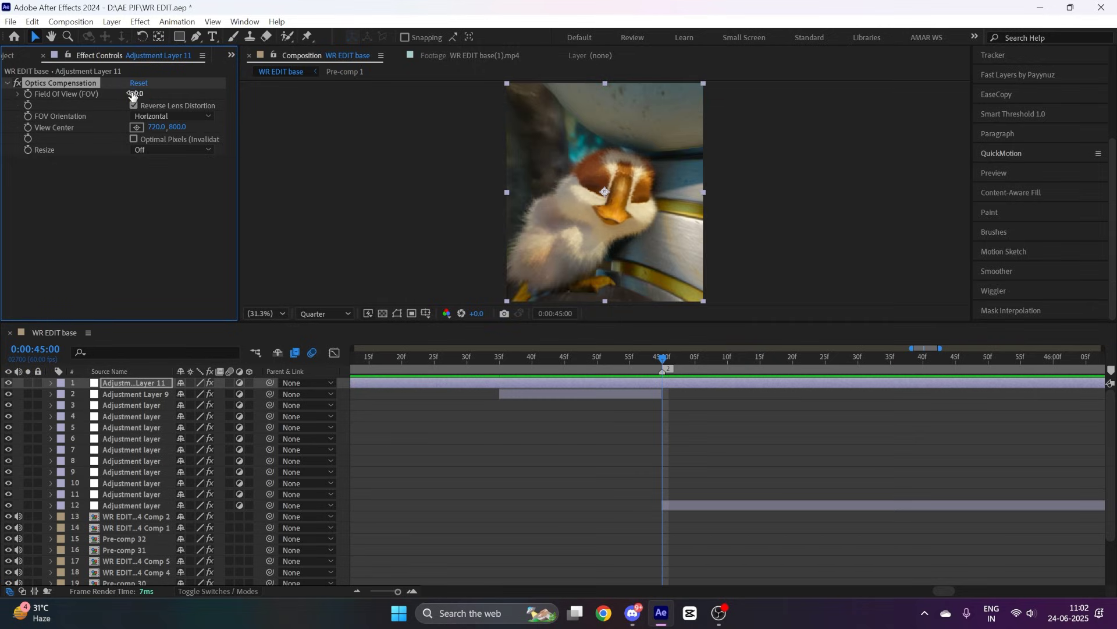
key("u")
mouse_move(692, 357)
left_mouse_down()
mouse_move(761, 364)
mouse_move(721, 370)
mouse_move(728, 378)
mouse_move(794, 379)
mouse_move(673, 351)
mouse_move(690, 356)
left_mouse_up()
left_click(137, 93)
type("0")
key("Return")
left_click(135, 138)
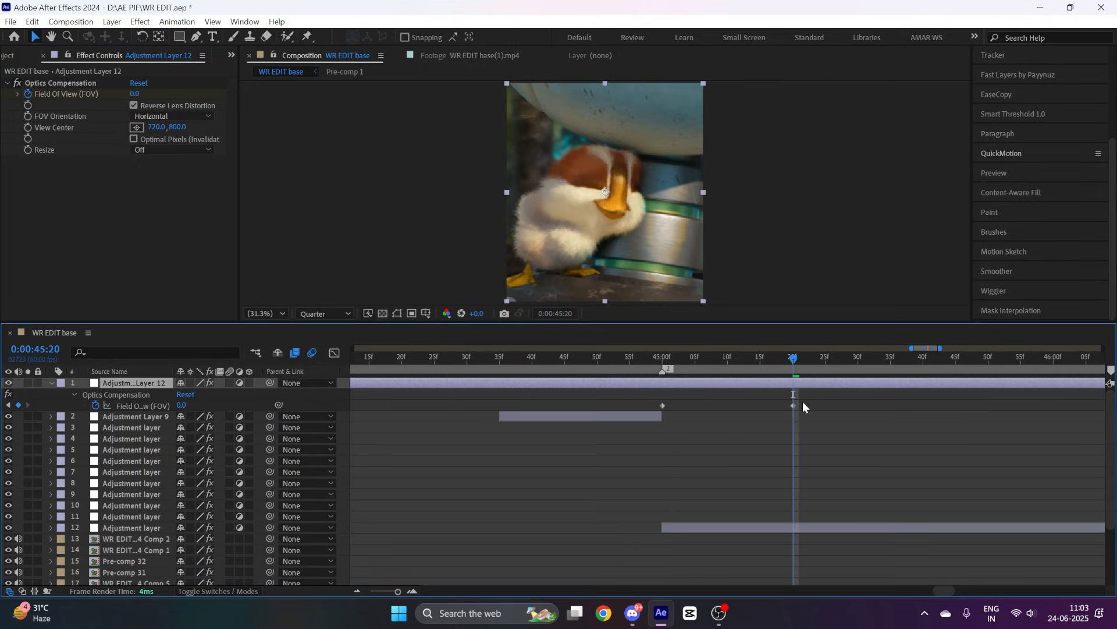
Ease both Field Of View keyframes and shape their value curve to drop steeply at first and settle gradually.
left_click_drag(805, 408, 649, 393)
left_click(334, 352)
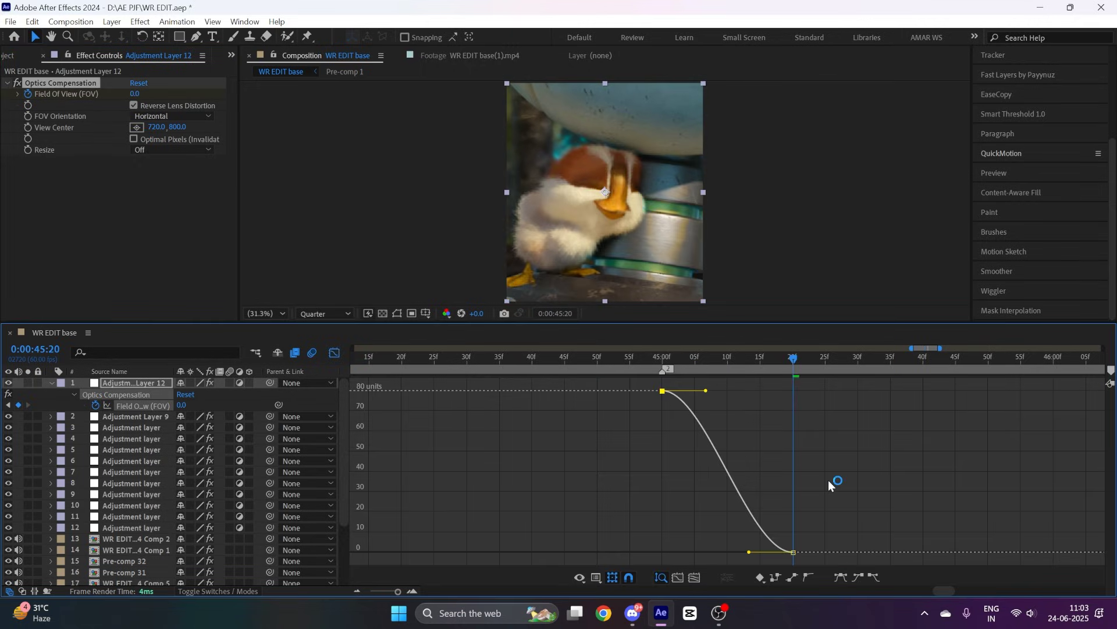
key("equal")
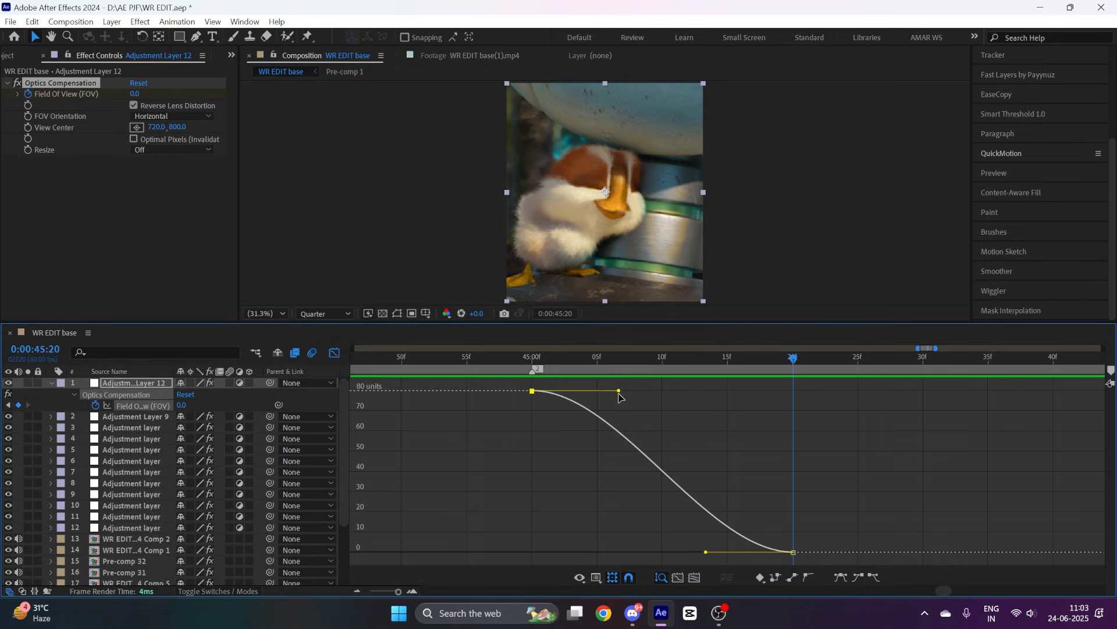
left_click_drag(706, 551, 761, 552)
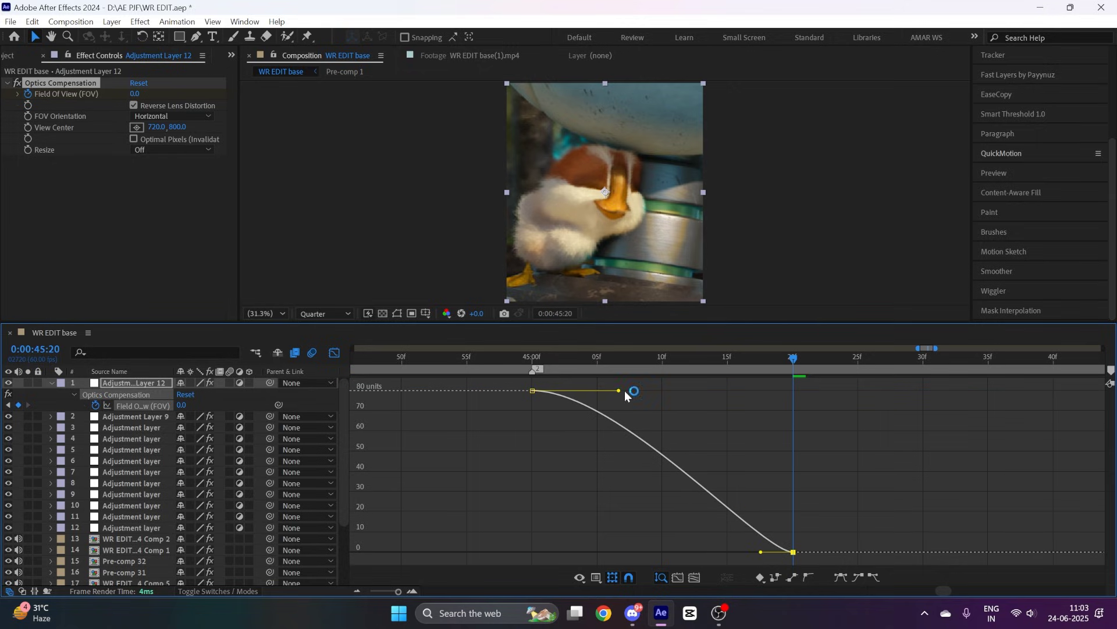
left_click_drag(620, 392, 436, 473)
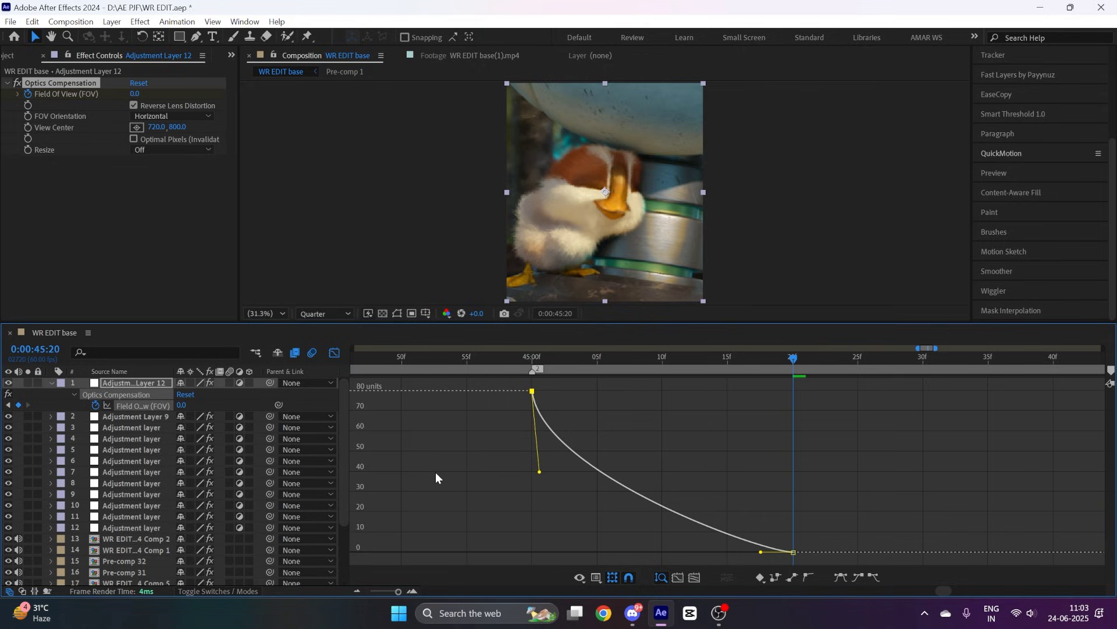
Play back the transition around 0:00:45:00 and fine-tune the ending handle of the Field Of View curve.
left_click(493, 358)
key("space")
left_click(467, 359)
key("space")
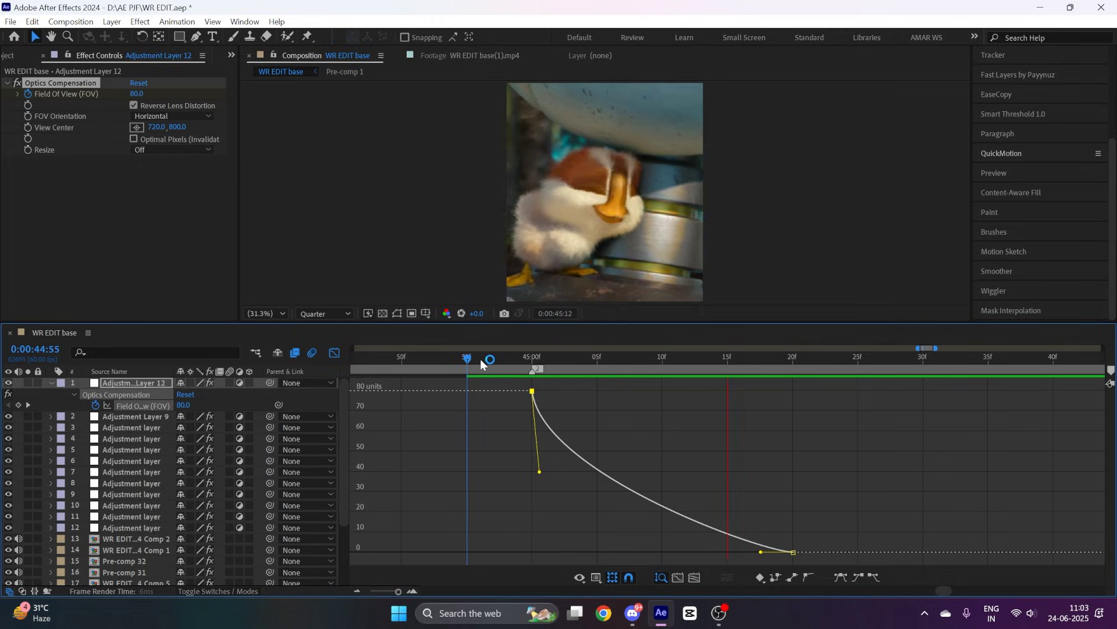
left_click(482, 360)
key("space")
left_click_drag(493, 360, 598, 366)
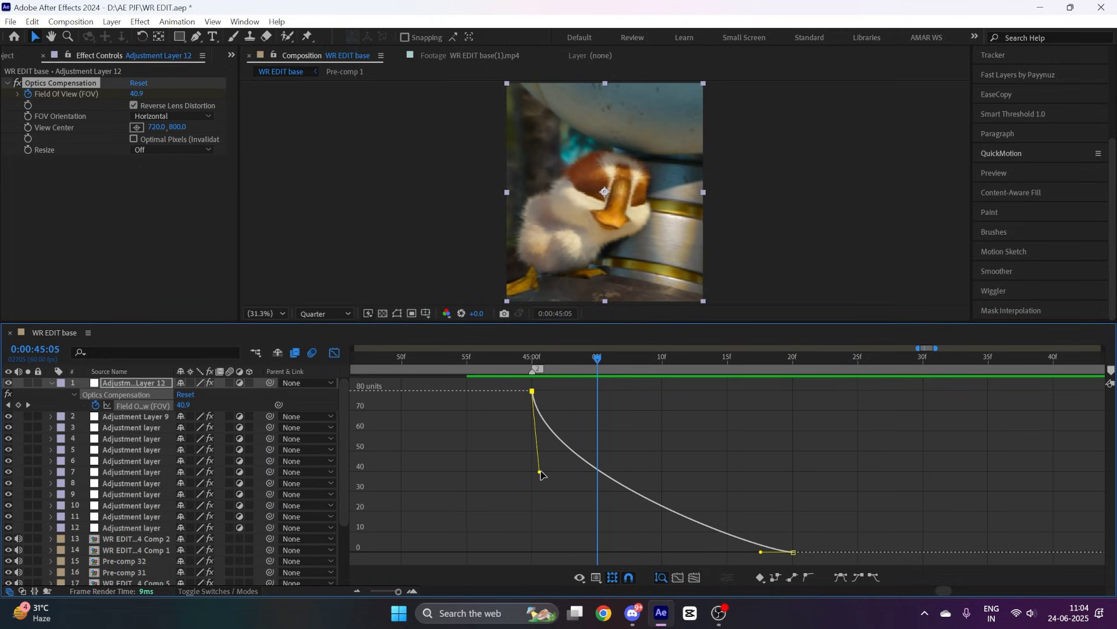
left_click_drag(760, 552, 769, 551)
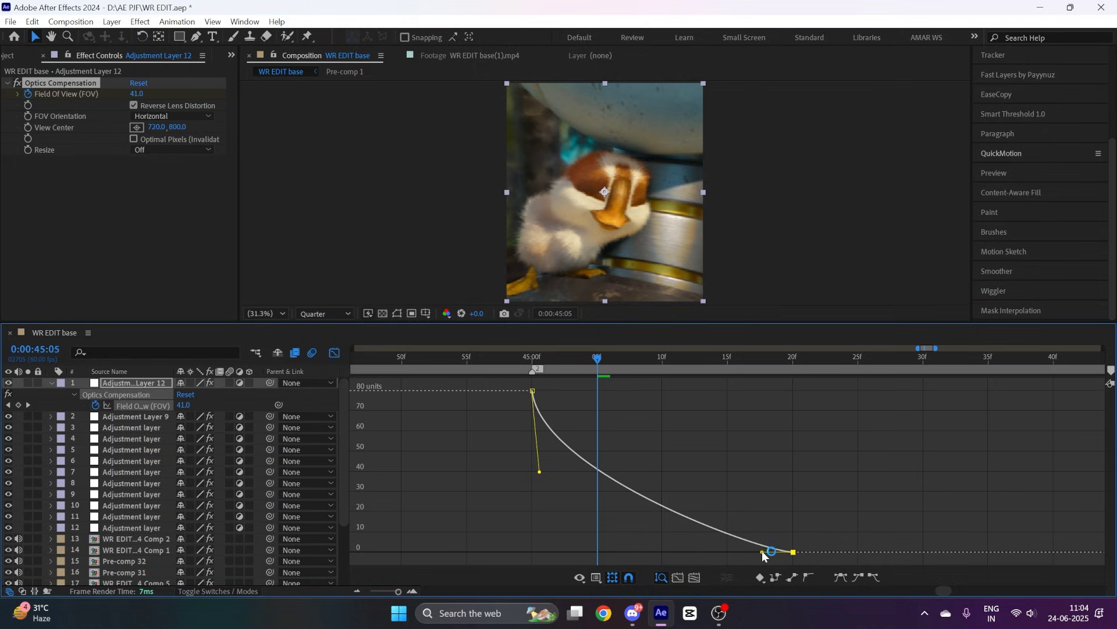
Fine-tune the starting handle of the Field Of View curve and play back the transition.
left_click_drag(541, 472, 540, 469)
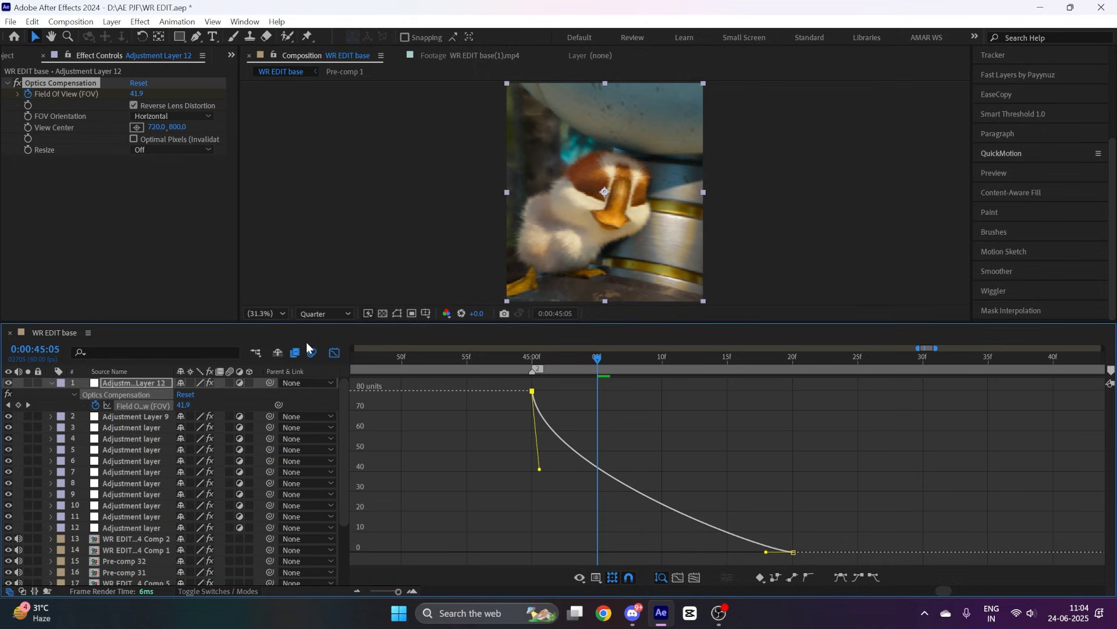
key("space")
key("space")
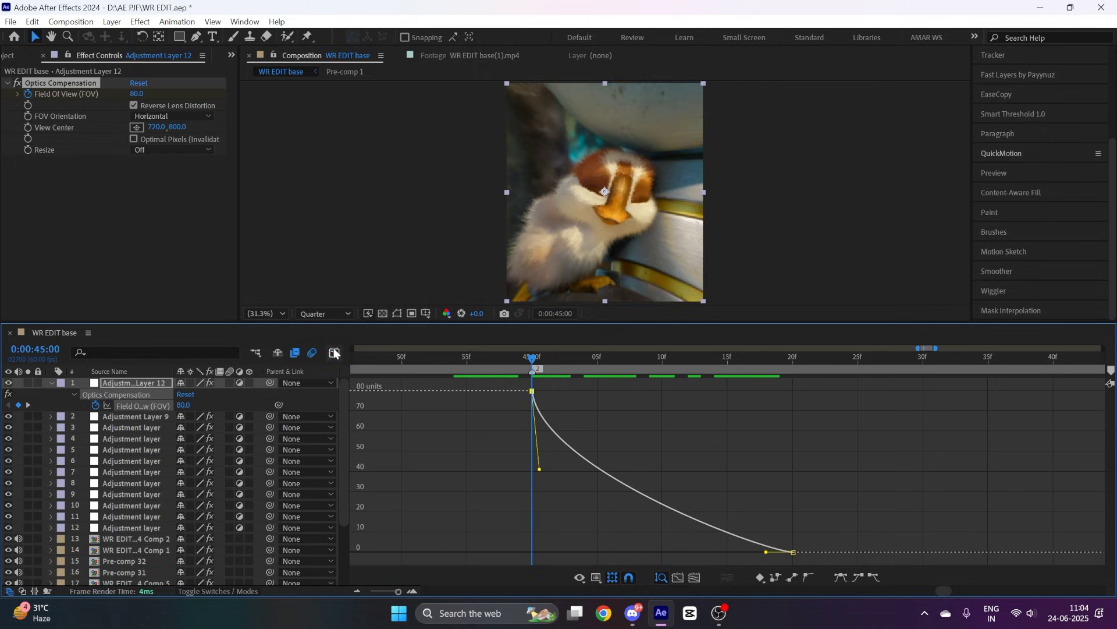
left_click(334, 353)
Trim the Optics Compensation adjustment layer to span 0:00:45:00 to 0:00:45:20 by splitting it and deleting the outer pieces.
key("ctrl+shift+d")
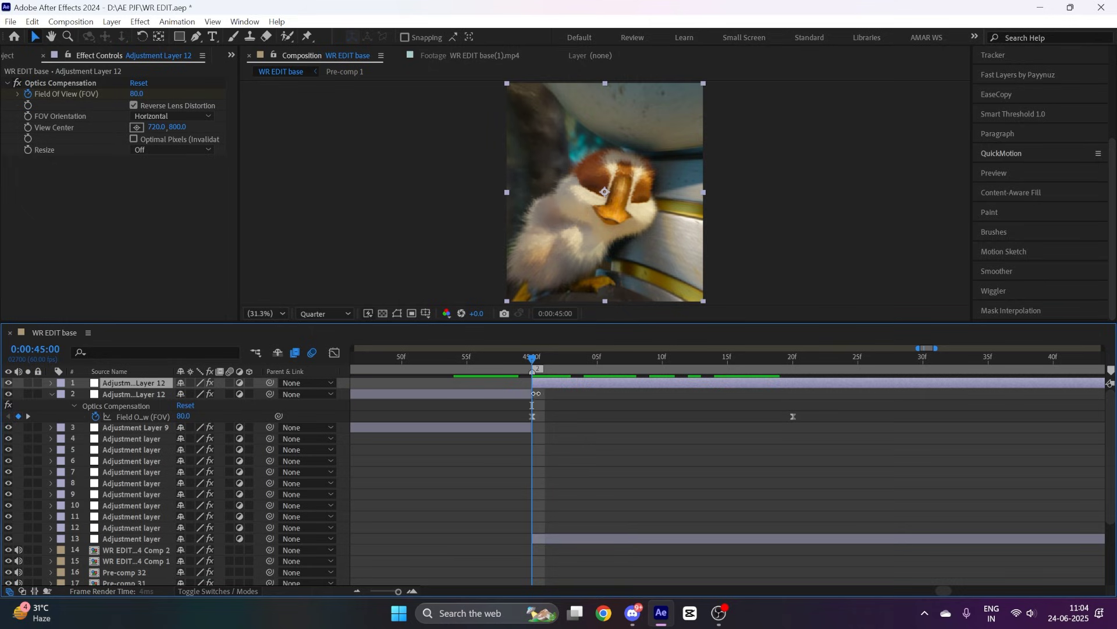
left_click(511, 393)
key("Delete")
left_click(598, 382)
key("u")
left_click(792, 368)
key("ctrl+shift+d")
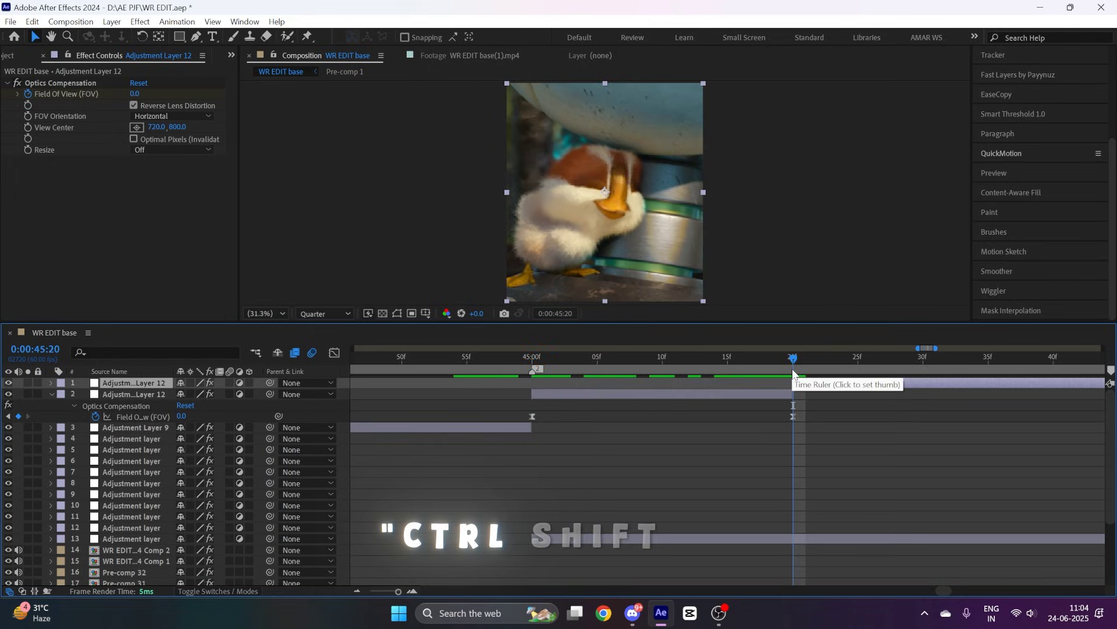
key("Delete")
left_click(162, 383)
key("u")
key("minus")
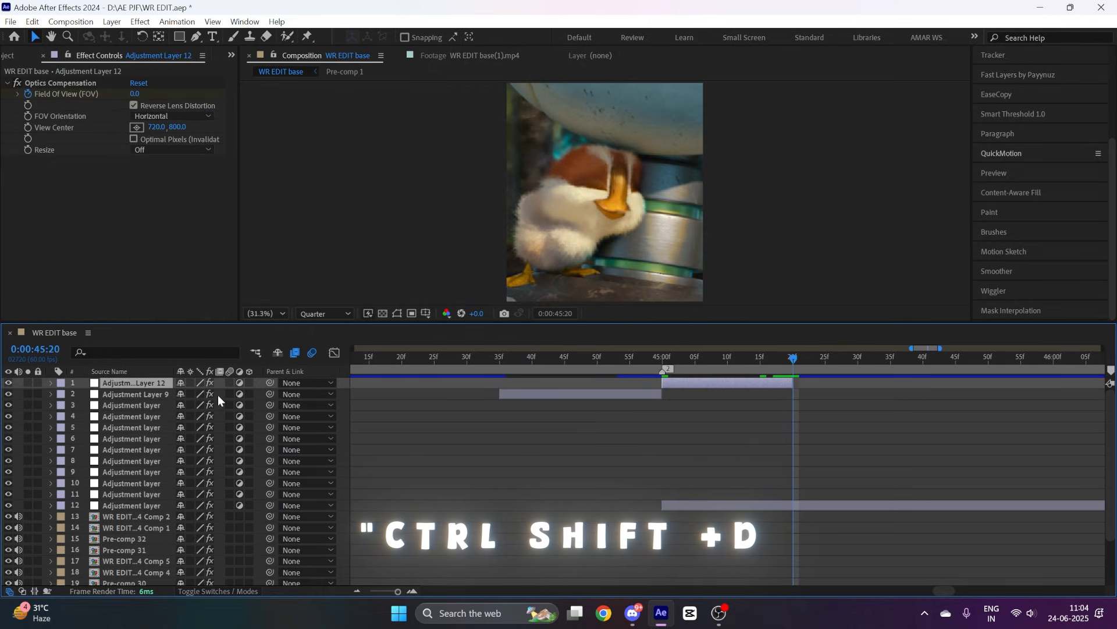
Add a new adjustment layer on top and apply the S_WarpChroma effect to it.
key("ctrl+alt+y")
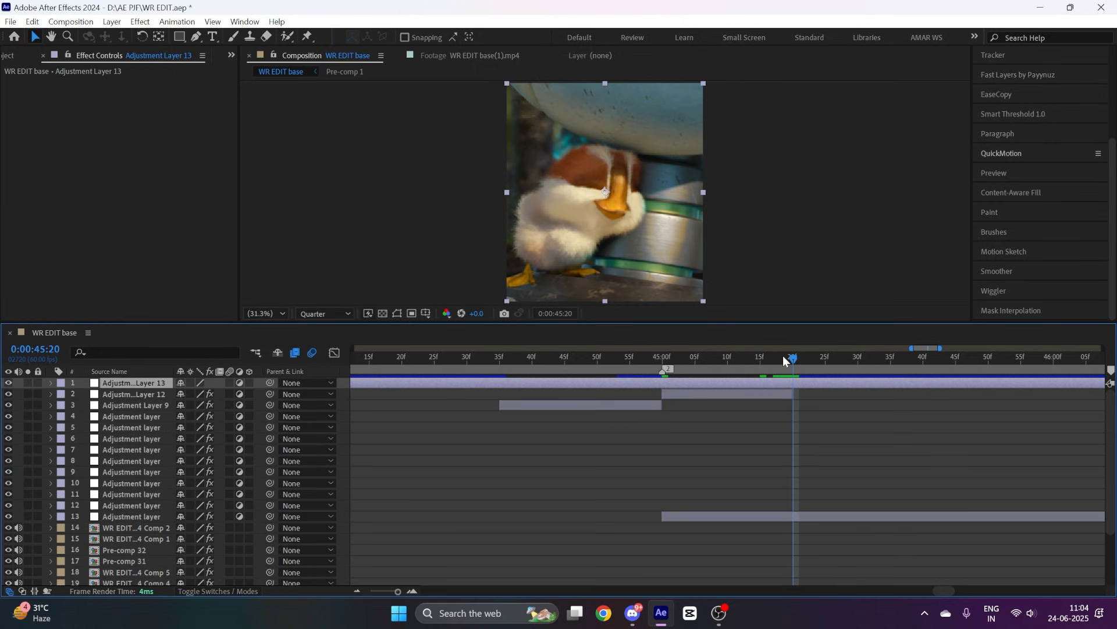
left_click_drag(785, 359, 576, 356)
key("ctrl+space")
type("s_wa")
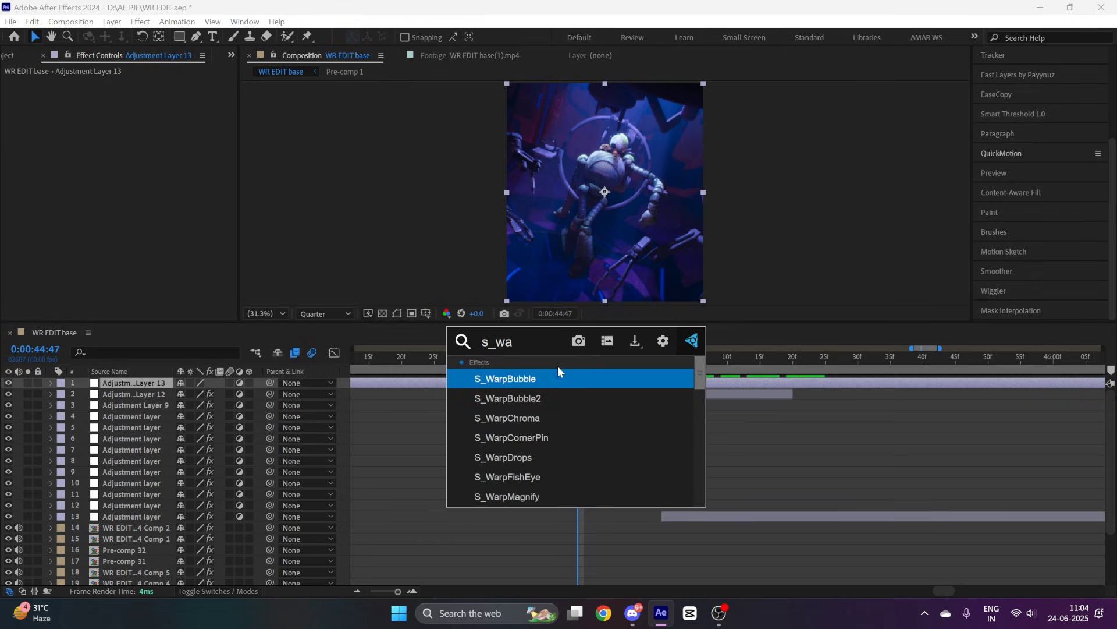
left_click(539, 418)
Set a Warp Amount keyframe of 0 at 0:00:44:40 and reveal the layer's keyframed properties.
left_click_drag(504, 357, 532, 371)
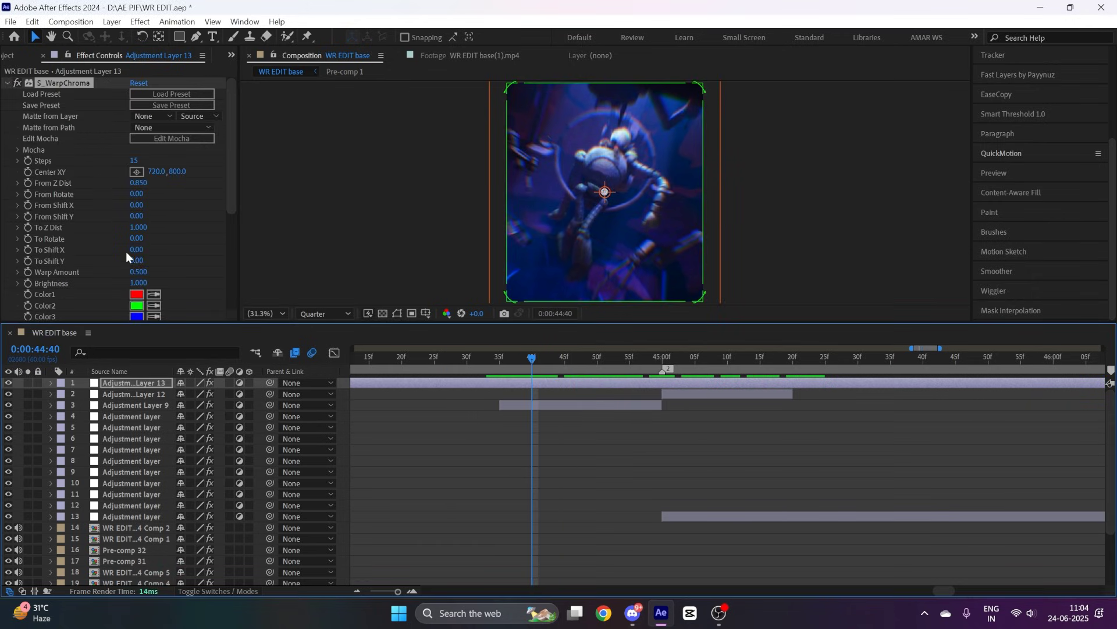
left_click(139, 271)
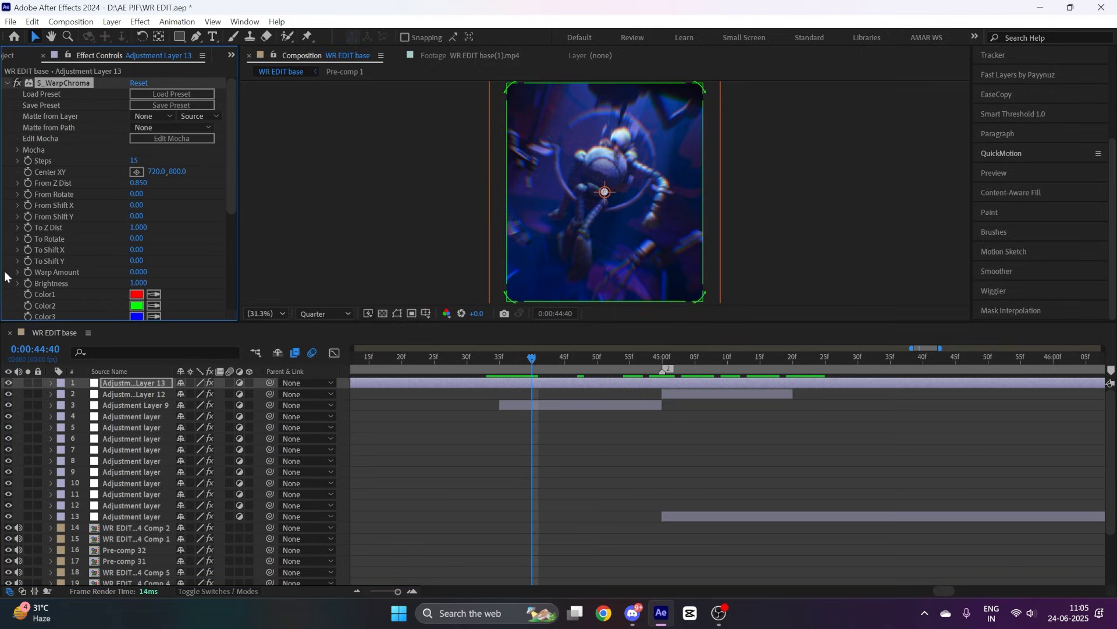
left_click(28, 272)
key("u")
Keyframe Warp Amount at 1 at 0:00:45:00 and at 0 at 0:00:45:20.
left_click_drag(532, 359, 660, 361)
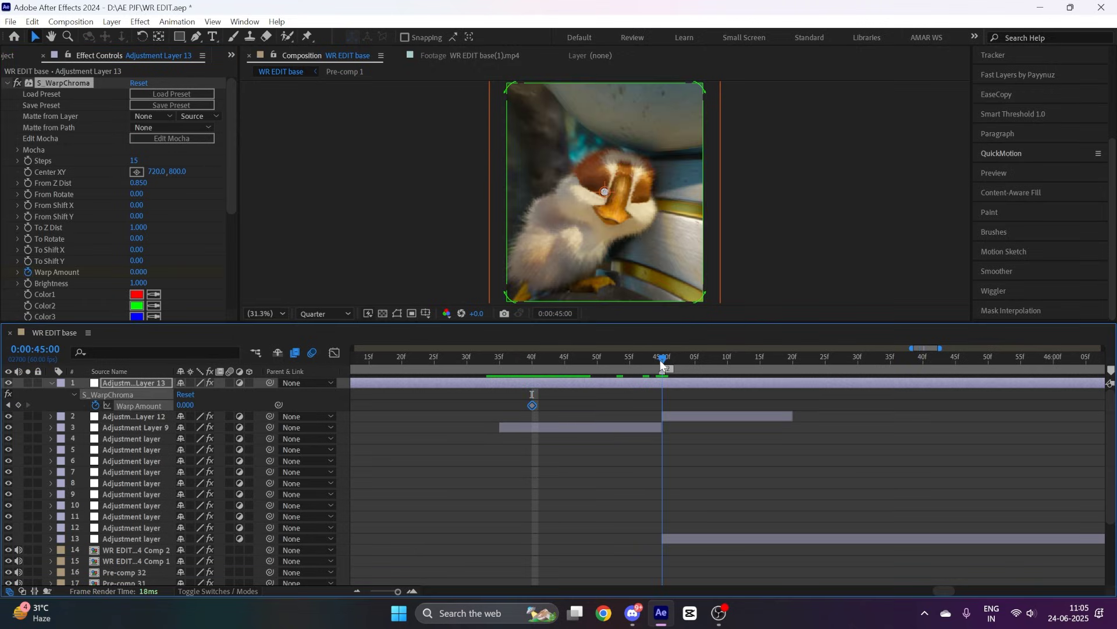
left_click(139, 271)
type("1")
key("Return")
left_click(794, 364)
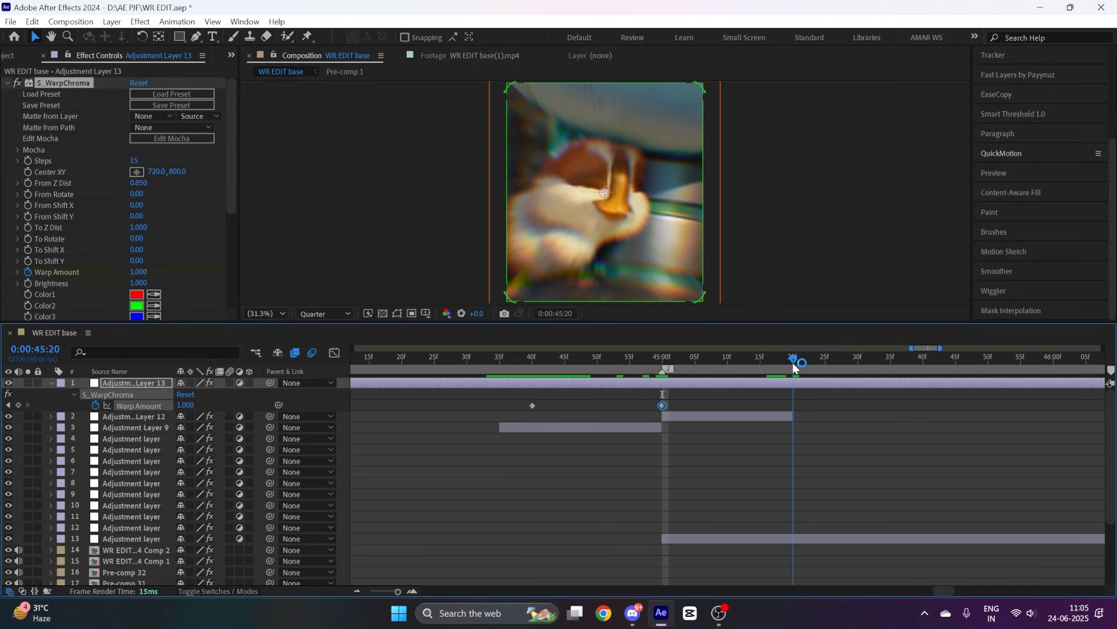
left_click(139, 272)
type("0")
key("Return")
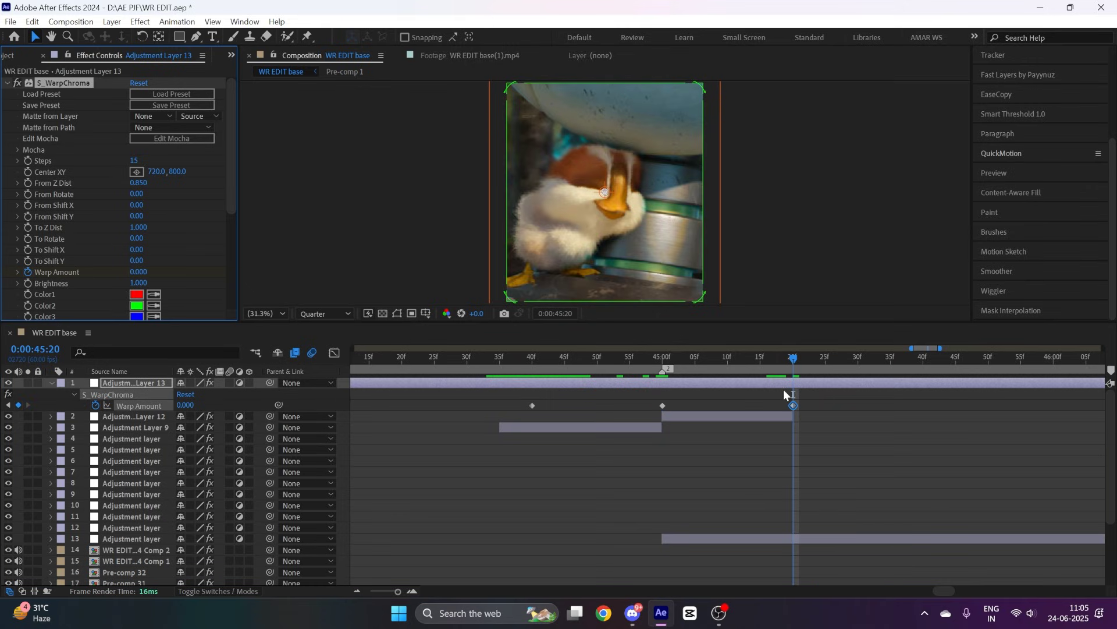
Ease the three Warp Amount keyframes and shape their value curve into a sharp peak at 0:00:45:00.
left_click_drag(815, 391, 462, 420)
left_click(333, 352)
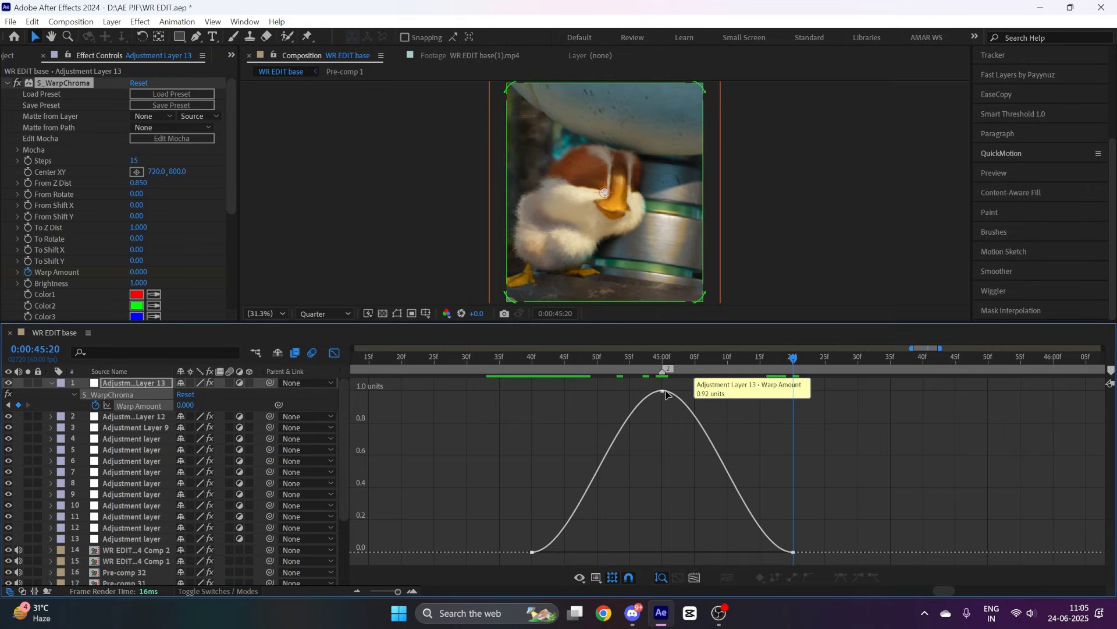
left_click(605, 359)
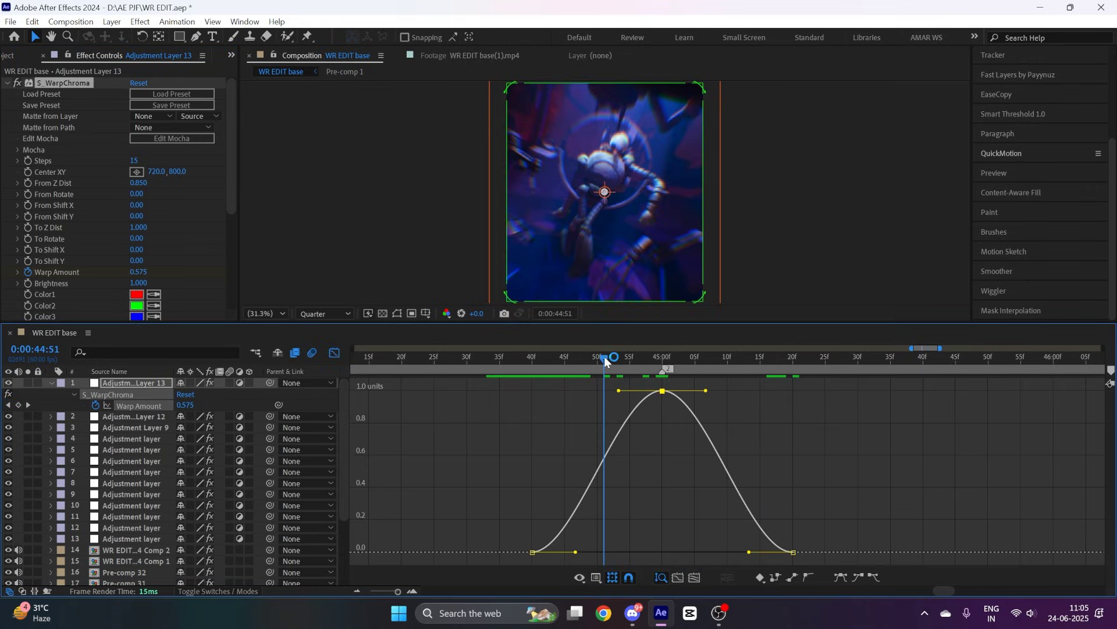
left_click_drag(604, 358, 487, 358)
left_click_drag(619, 392, 623, 467)
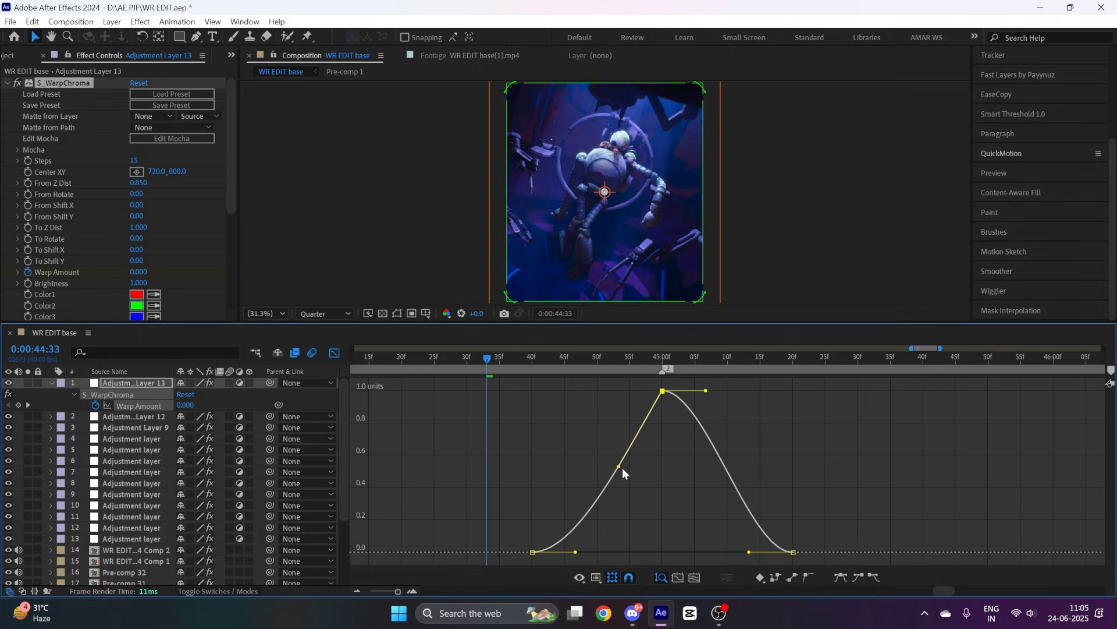
left_click_drag(705, 392, 704, 465)
left_click(337, 356)
Trim the S_WarpChroma adjustment layer to span 0:00:44:40 to 0:00:45:20 by splitting it and deleting the outer pieces.
left_click(532, 358)
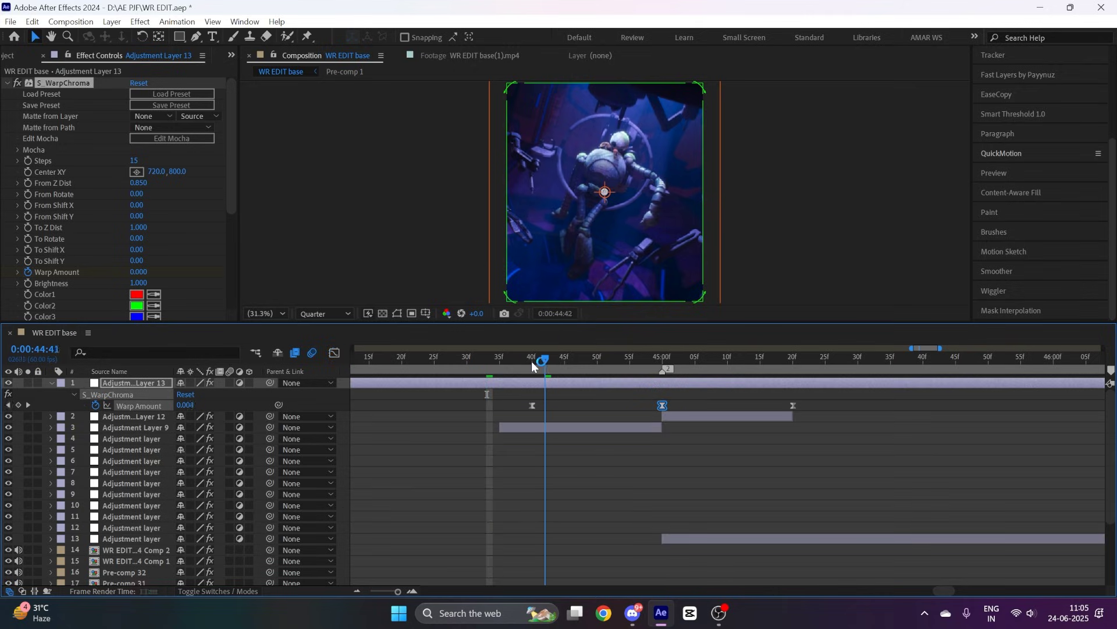
key("ctrl+shift+d")
left_click(515, 394)
key("Delete")
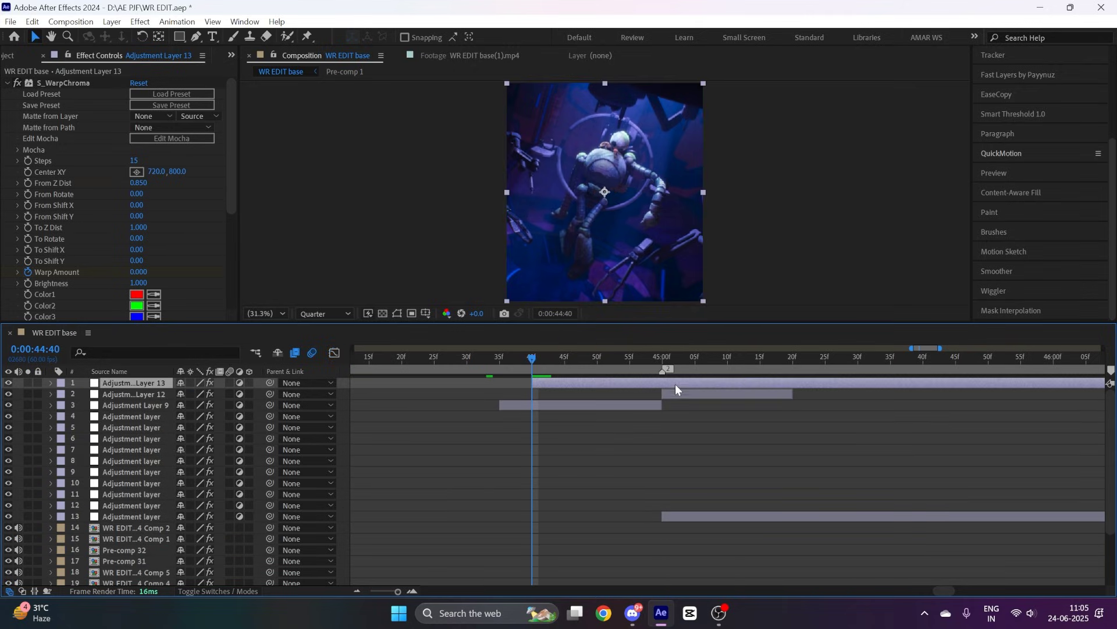
left_click_drag(795, 362, 785, 363)
key("Page_Down")
key("ctrl+shift+d")
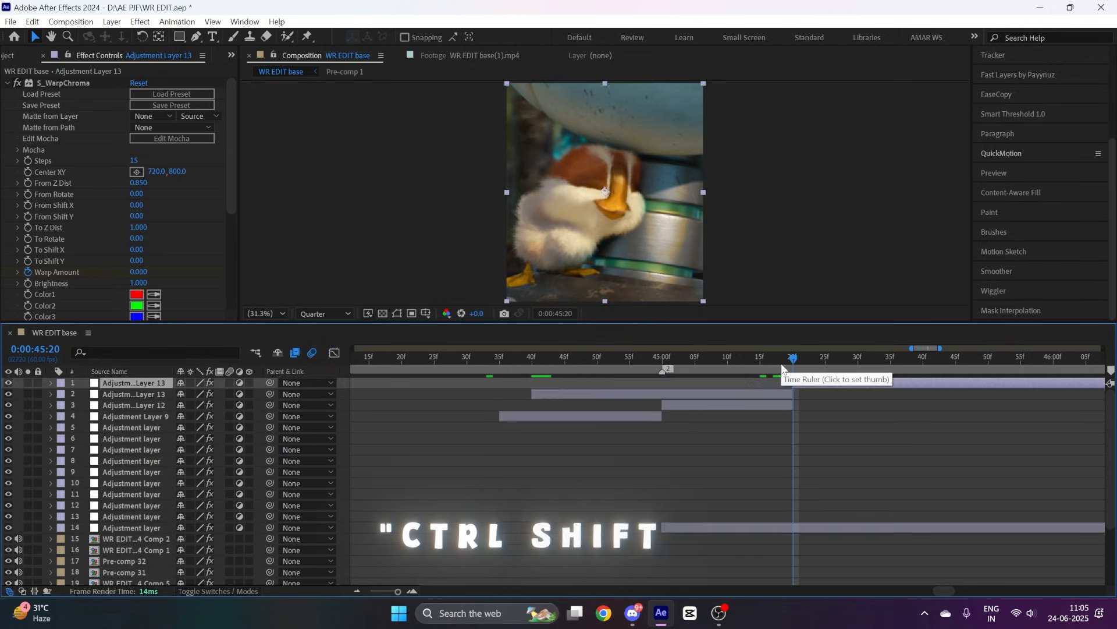
key("Delete")
Apply the S_Shake effect to the S_WarpChroma adjustment layer, with the playhead at the layer's start.
left_click(139, 384)
key("i")
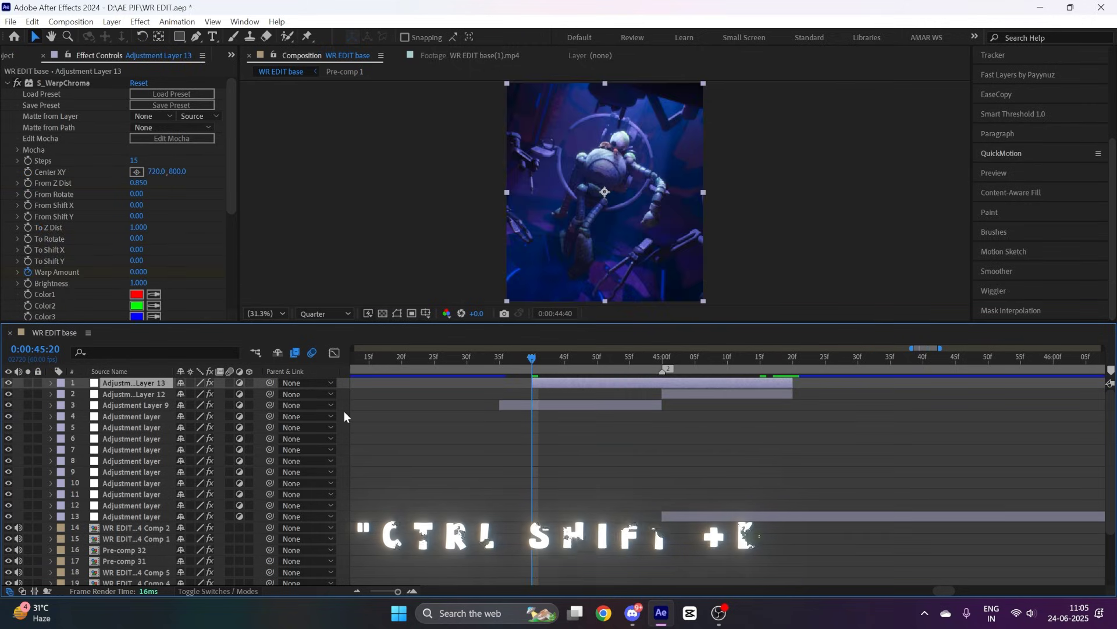
key("ctrl+space")
type("s_s")
left_click(407, 492)
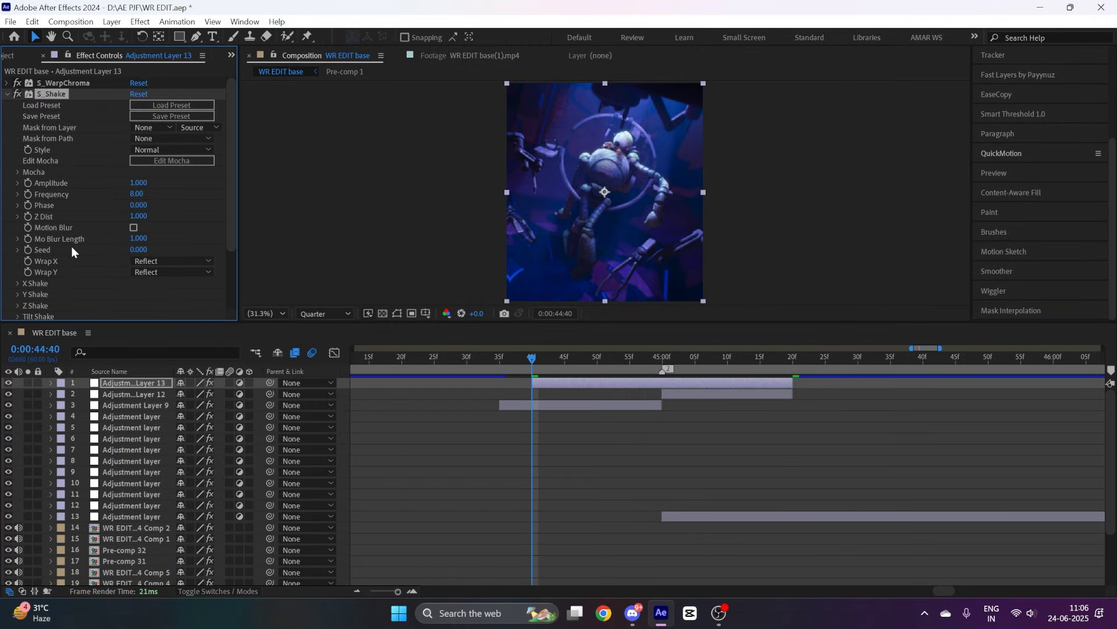
Keyframe S_Shake's Amplitude and Frequency at 0 at 0:00:44:40.
key("Return")
left_click(137, 195)
type("0")
key("Return")
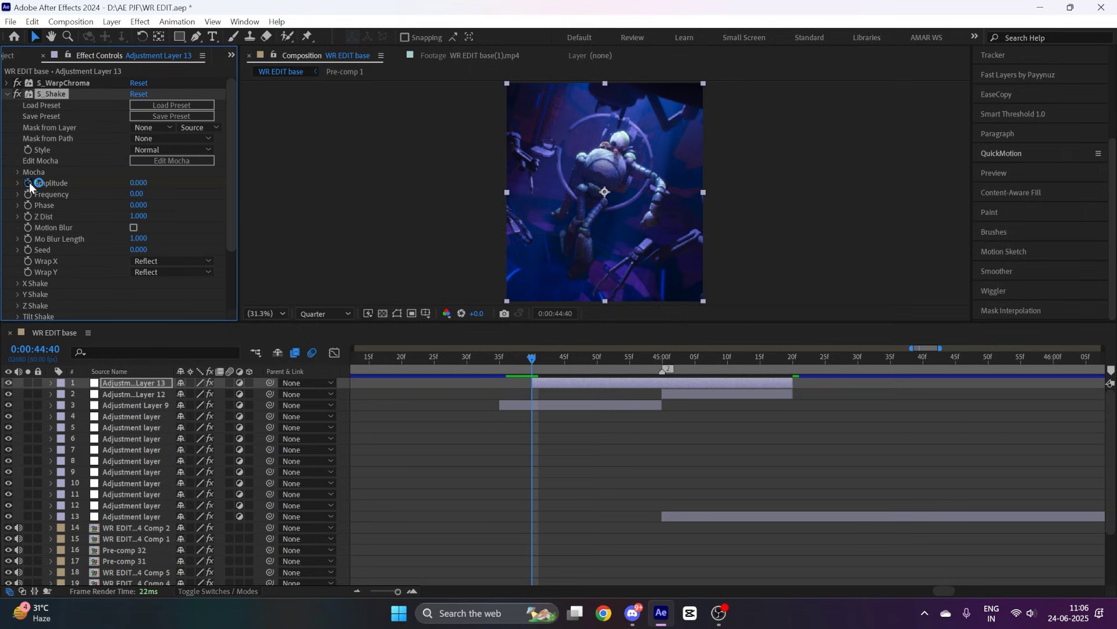
key("u")
Keyframe S_Shake's Amplitude at 0.28 and Frequency at 8 at 0:00:45:00.
left_click(663, 358)
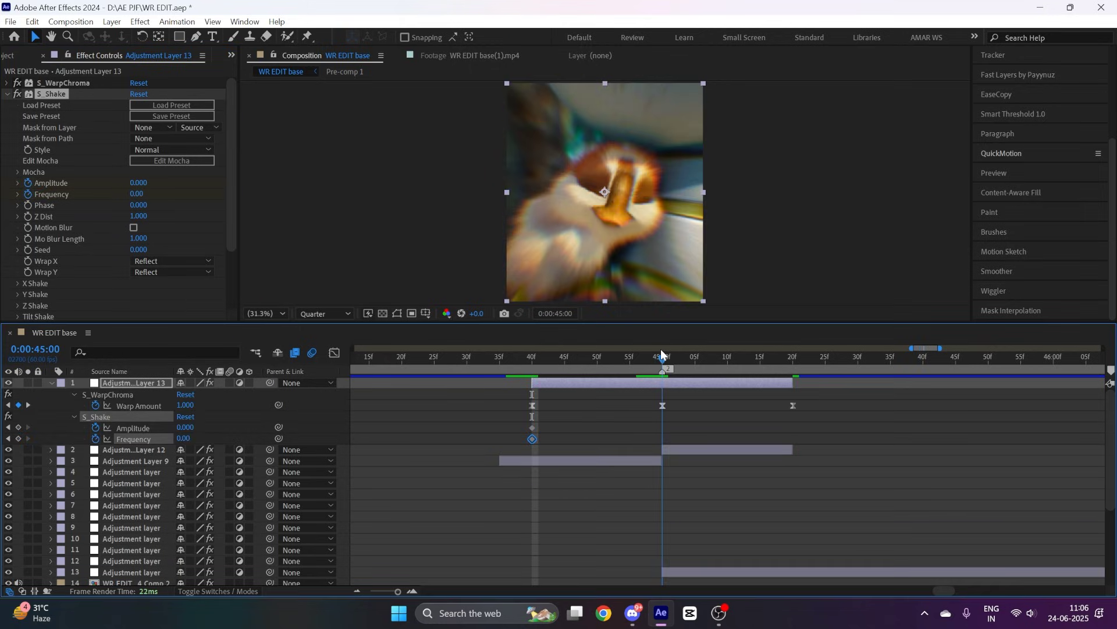
left_click(140, 183)
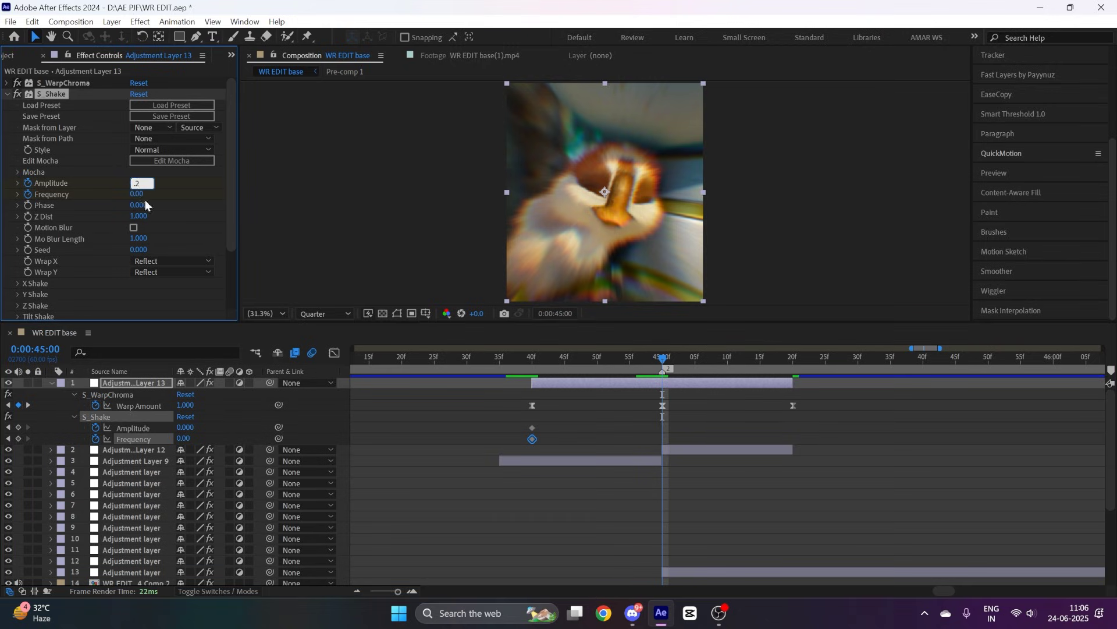
type(".29")
key("Return")
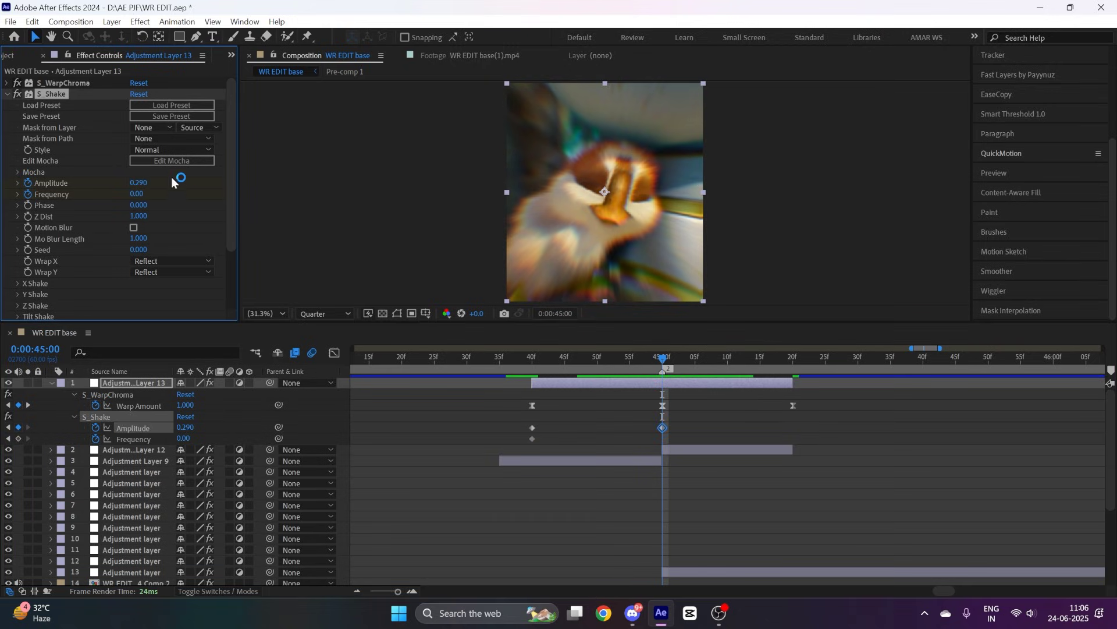
type(".3")
left_click_drag(727, 362, 656, 362)
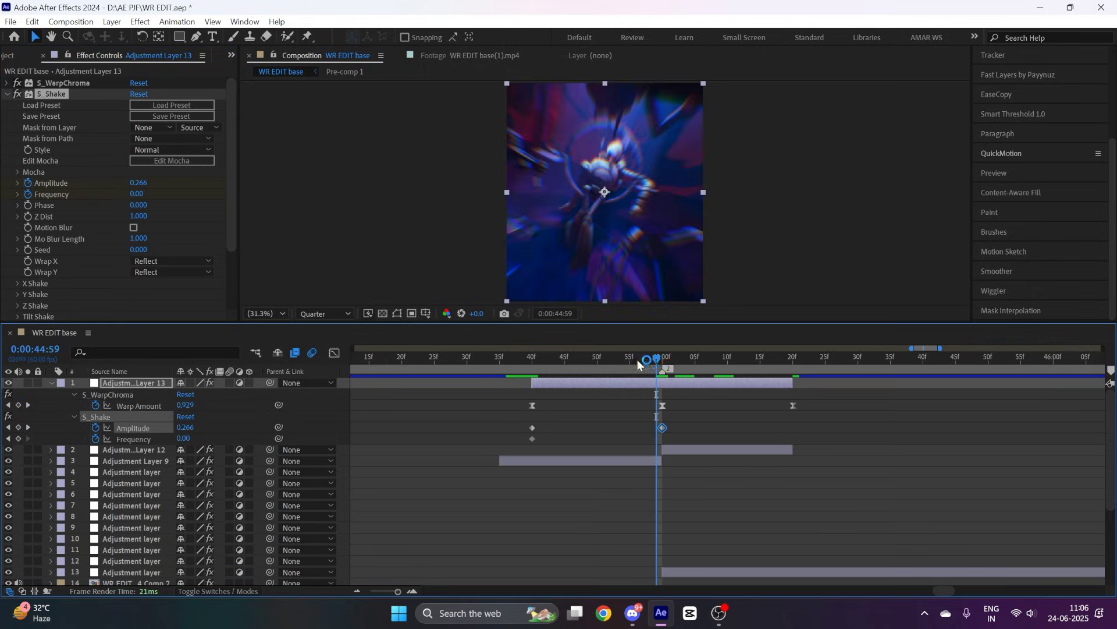
left_click(663, 360)
left_click(138, 195)
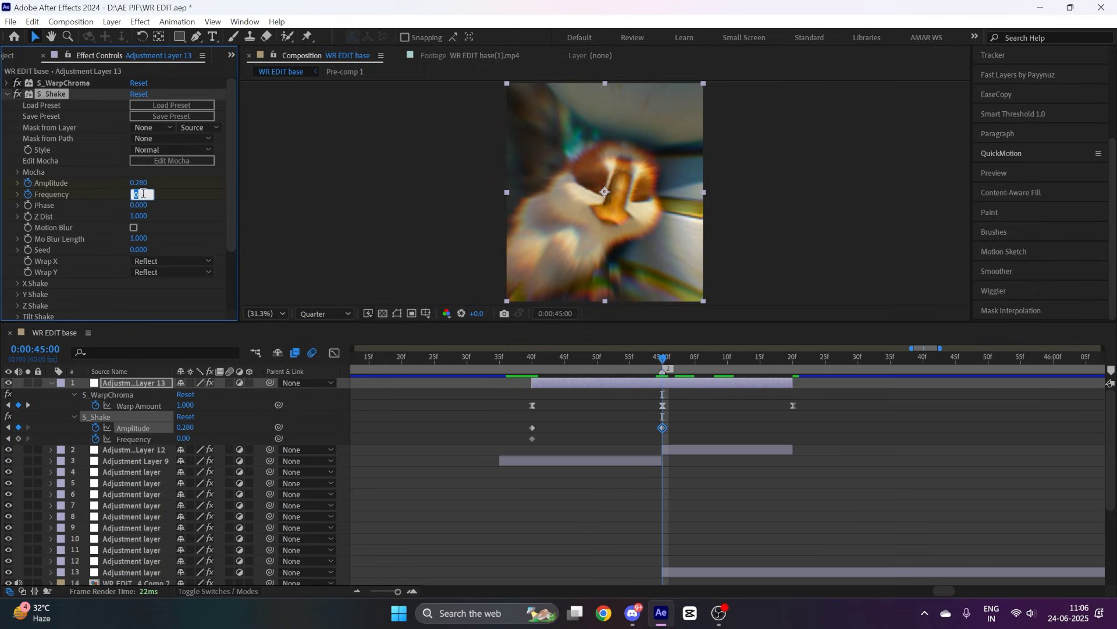
type("8")
key("Return")
Keyframe S_Shake's Amplitude and Frequency at 0 at 0:00:45:20.
left_click(792, 362)
left_click(140, 182)
type("0")
key("Return")
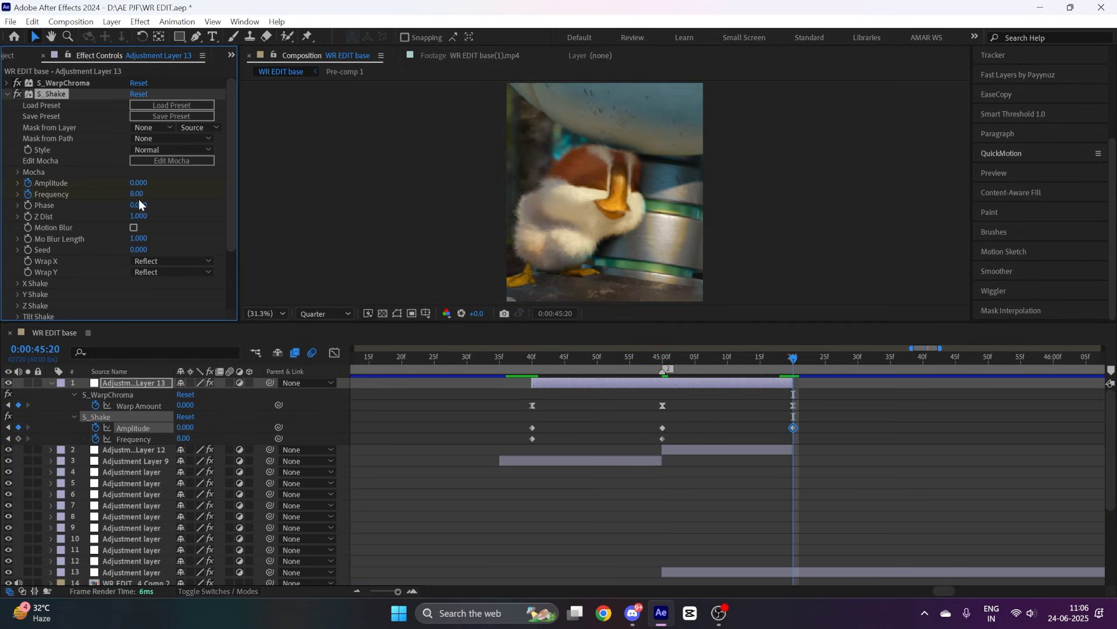
left_click(138, 190)
type("0")
key("Return")
Ease the three S_Shake Frequency keyframes and shape their value curve into a sharp, symmetrical peak at 0:00:45:00.
left_click_drag(818, 432, 486, 460)
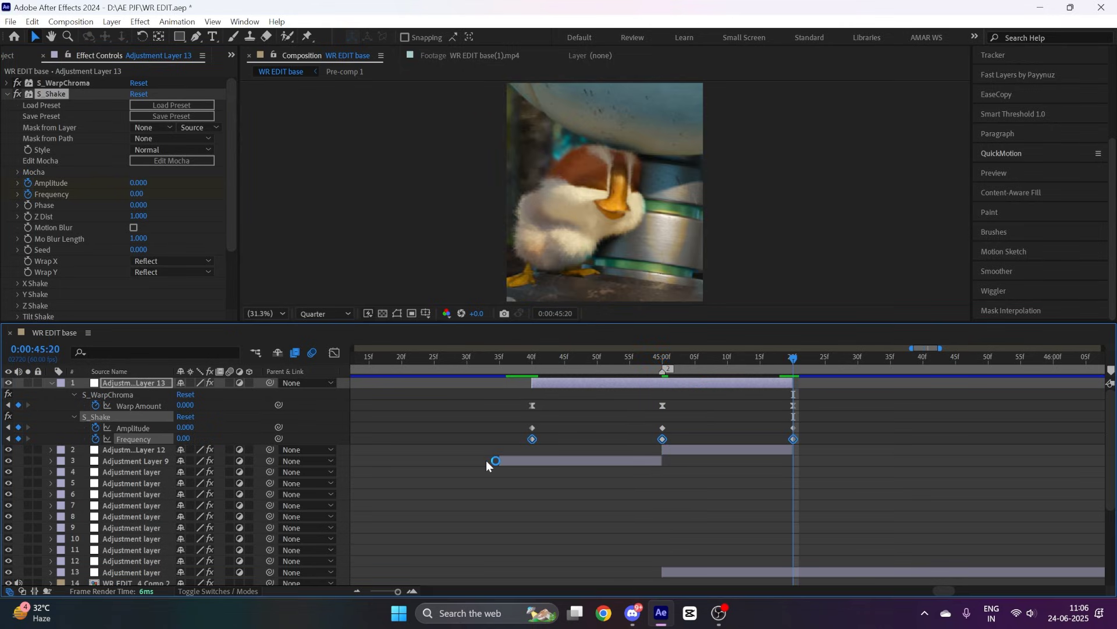
left_click(334, 353)
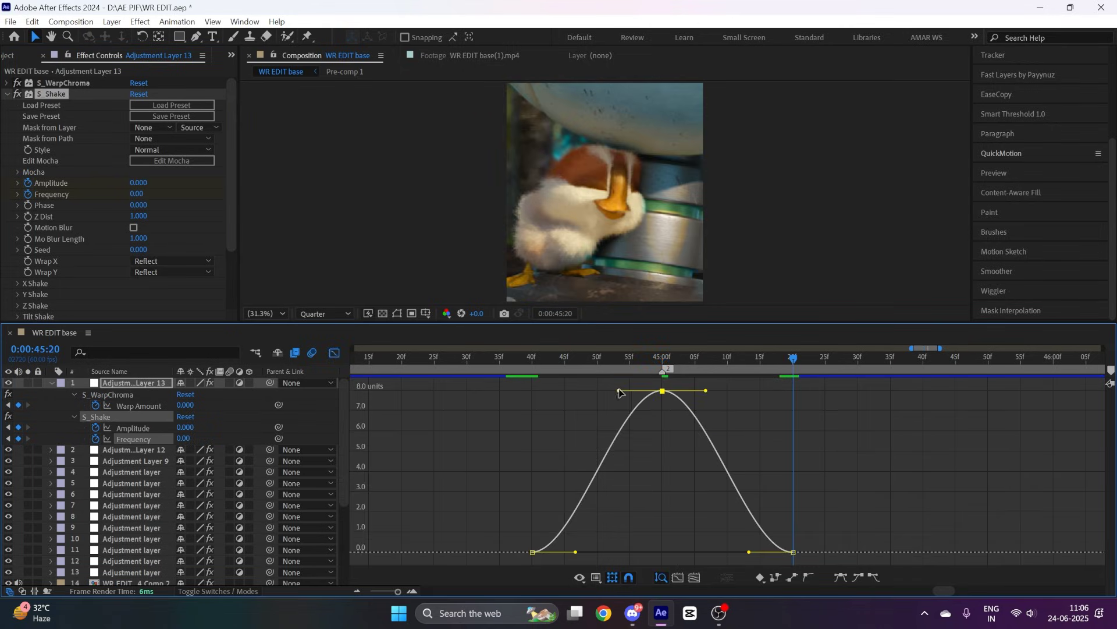
left_click_drag(619, 391, 616, 470)
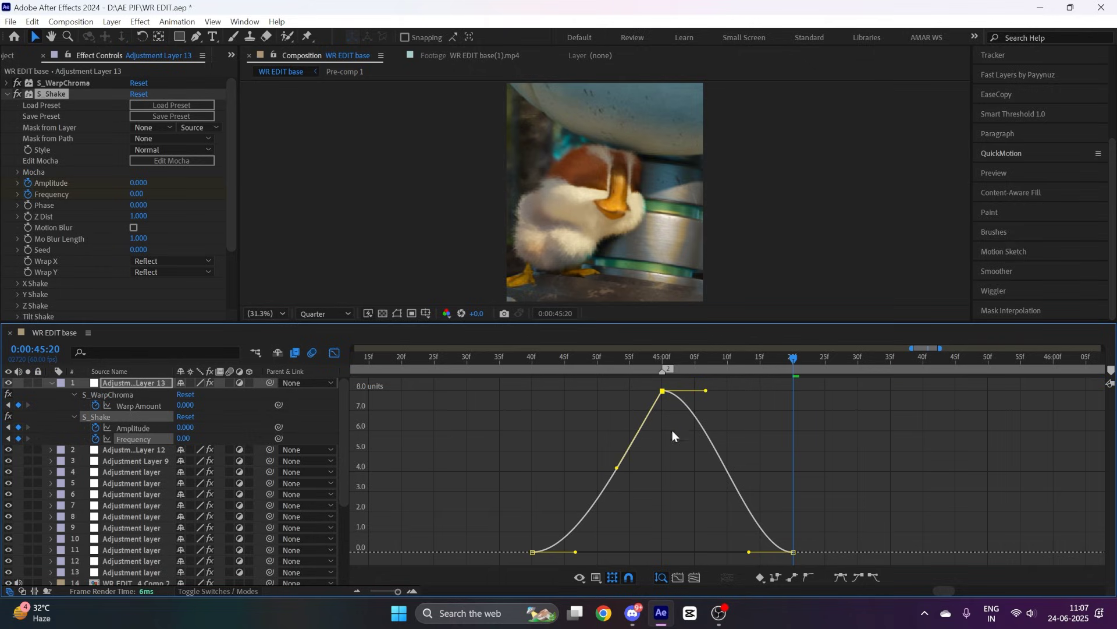
left_click_drag(706, 389, 708, 469)
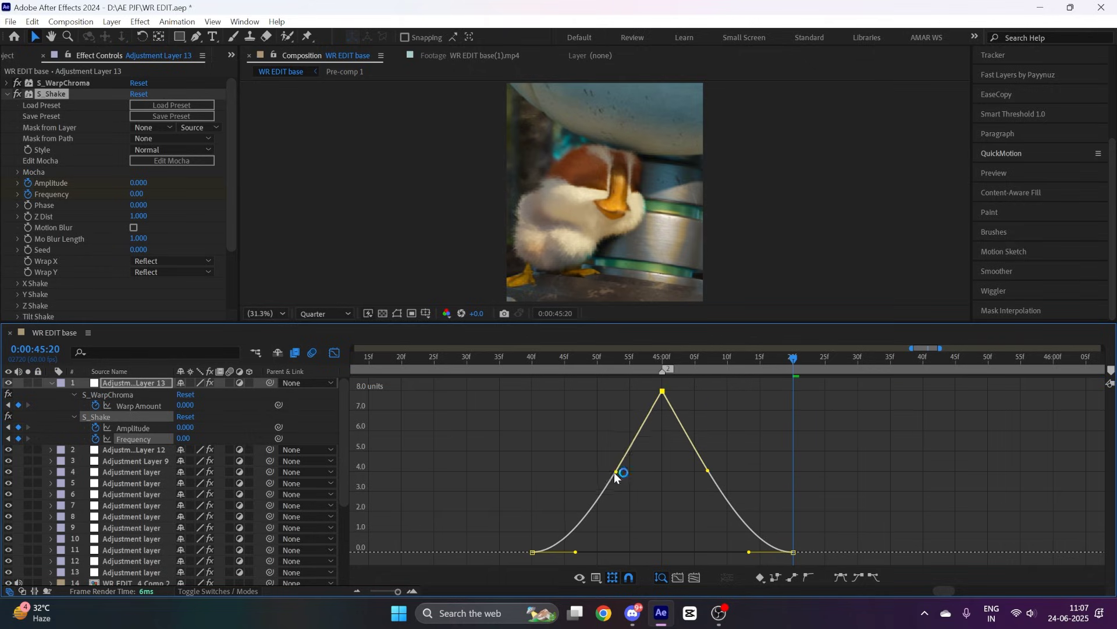
left_click_drag(615, 471, 617, 470)
left_click_drag(707, 470, 708, 471)
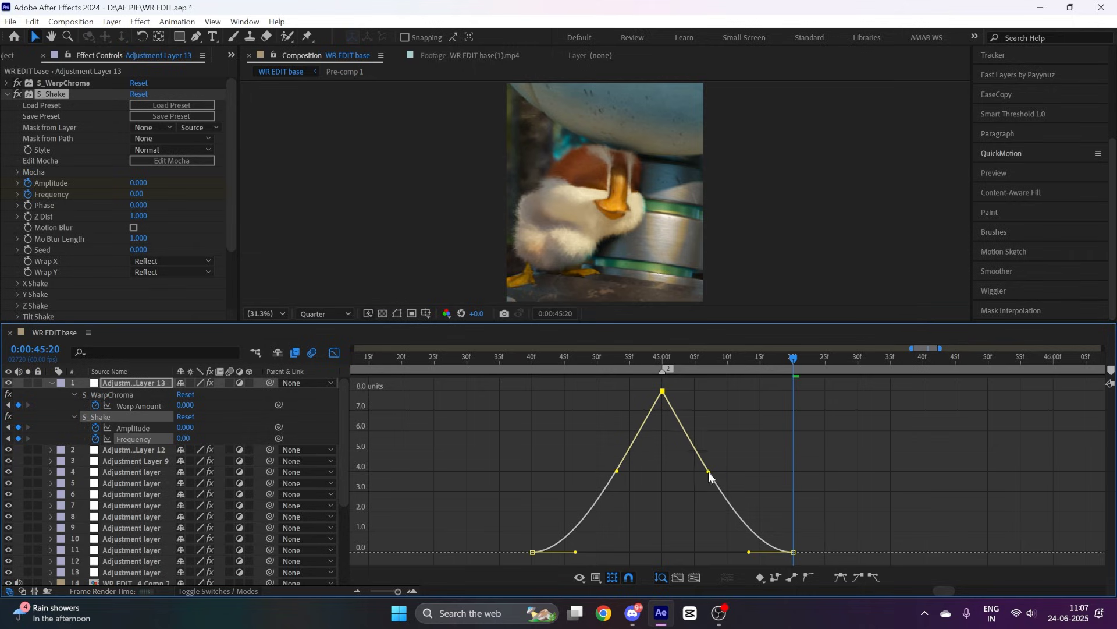
left_click(334, 353)
Play back the transition from shortly before 0:00:44:40 to review the combined warp and shake.
left_click_drag(553, 359, 481, 360)
key("space")
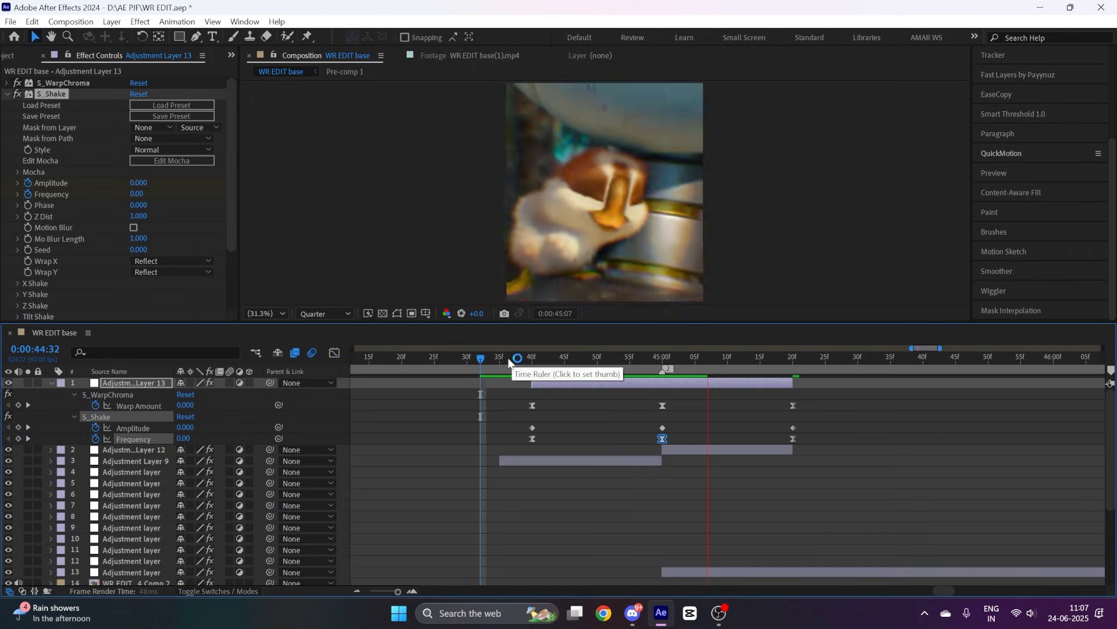
left_click(501, 358)
key("space")
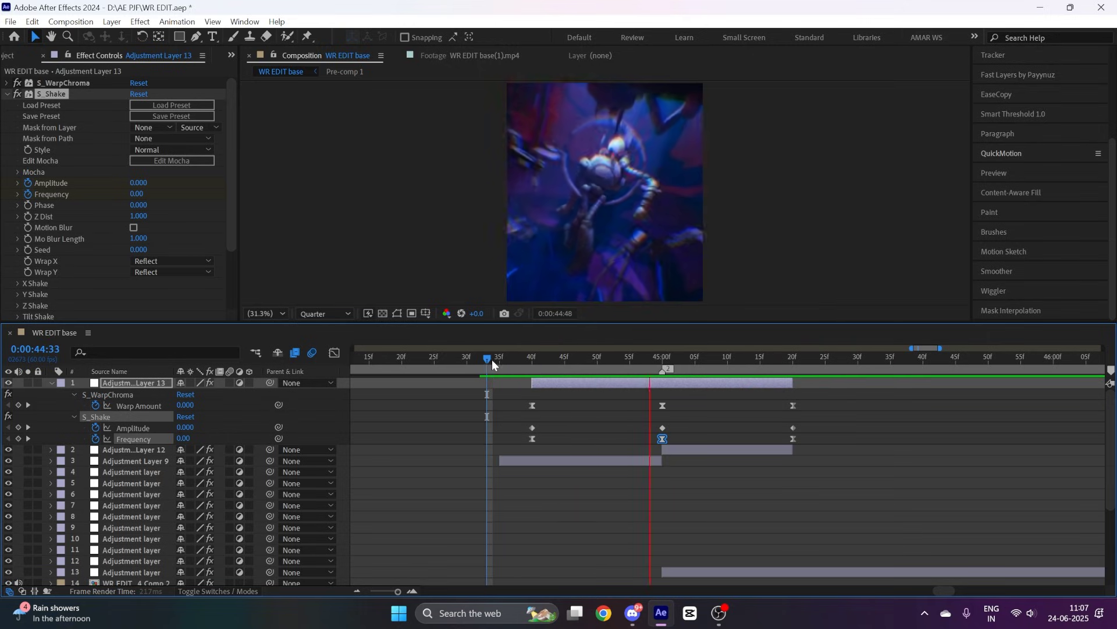
left_click(487, 358)
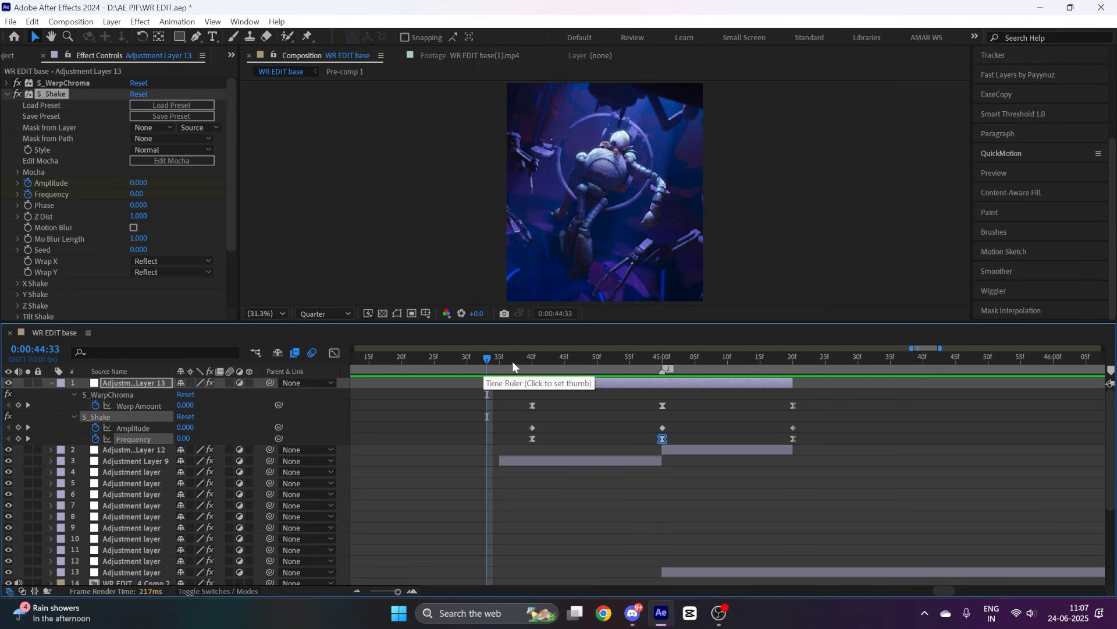
Replay the shake transition leading into 0:00:45:00 and collapse Adjustment Layer 13's keyframed properties.
key("space")
left_click(443, 358)
key("space")
left_click(505, 359)
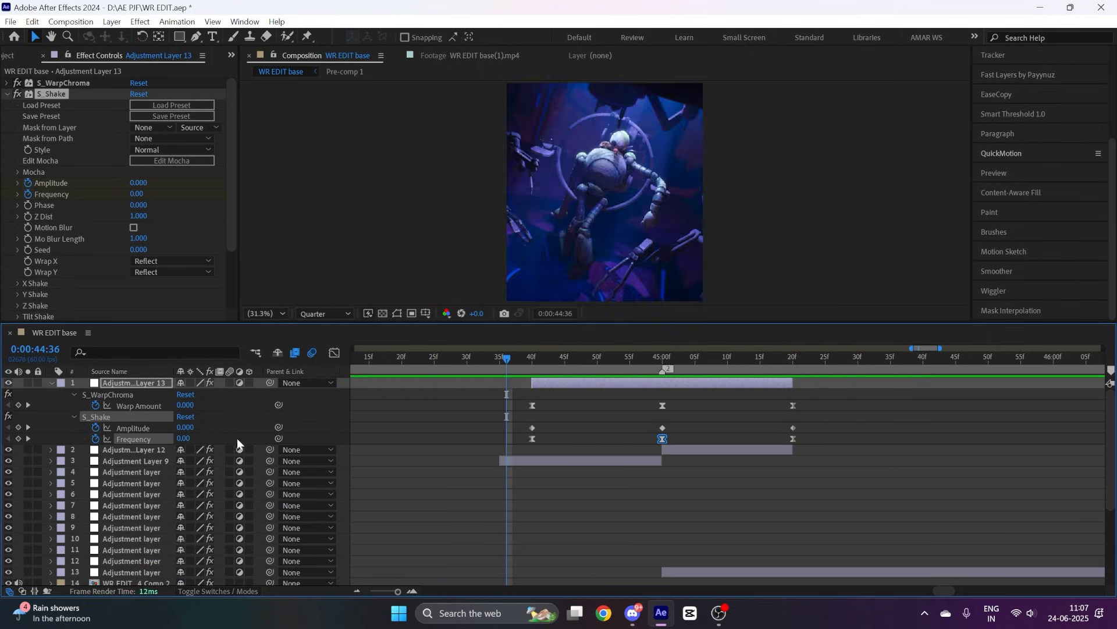
left_click(153, 449)
left_click(159, 382)
key("u")
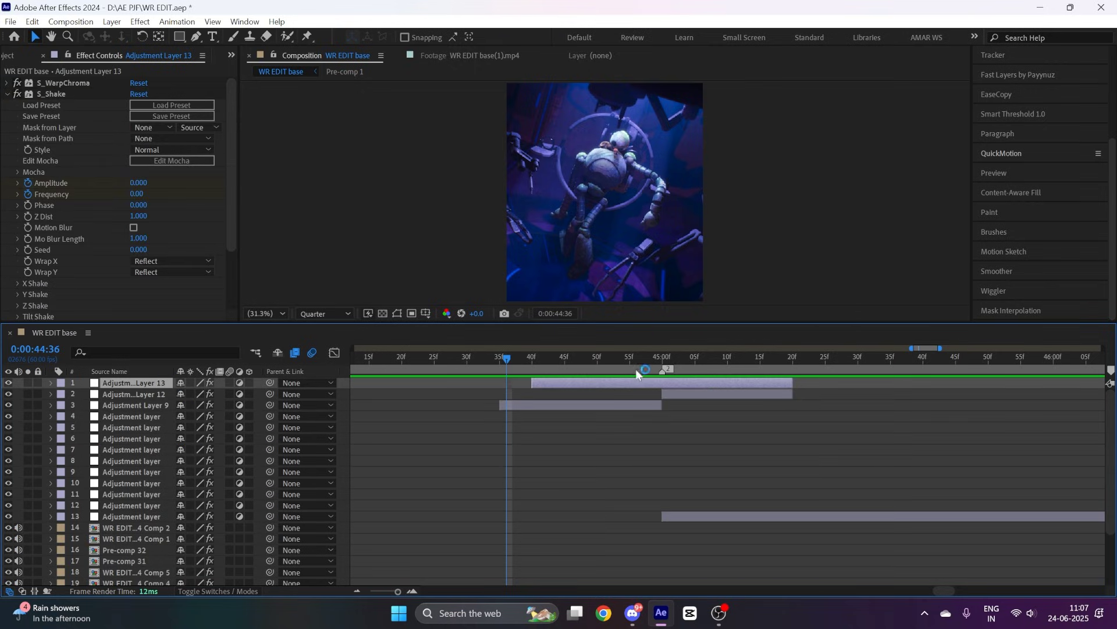
Create a white solid (FFFFFF) as the top layer with the playhead at 0:00:45:00.
left_click(663, 358)
key("ctrl+y")
left_click(549, 385)
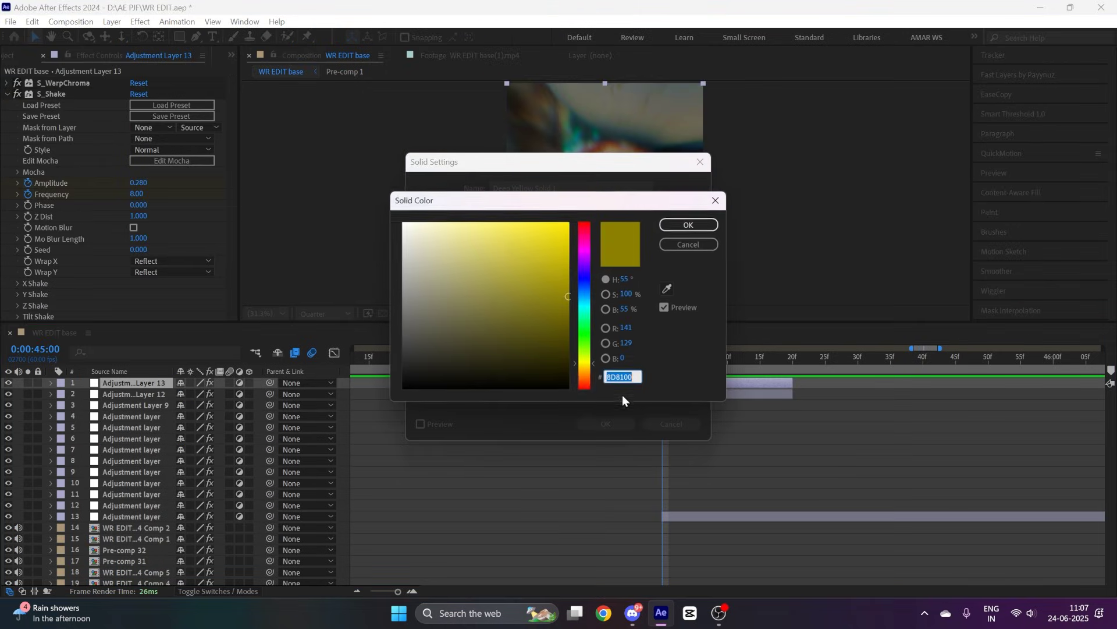
type("ffffff")
key("Return")
left_click(608, 424)
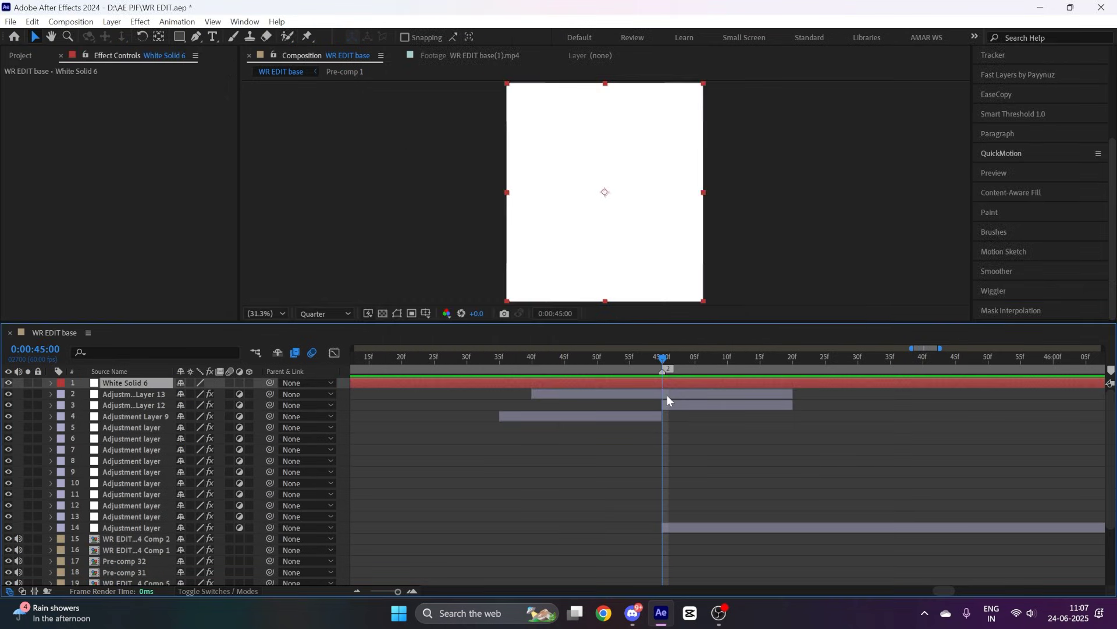
Trim the white solid so it runs only from 0:00:45:00 to 0:00:45:20.
key("ctrl+shift+d")
left_click(638, 392)
key("Delete")
left_click(792, 359)
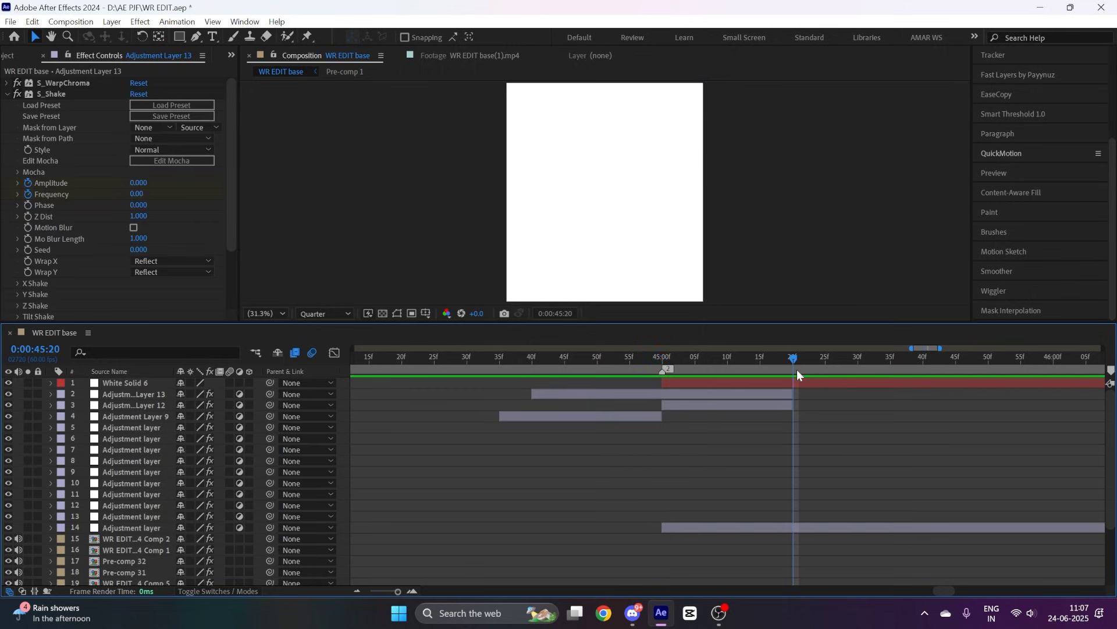
left_click(768, 381)
key("alt+bracketright")
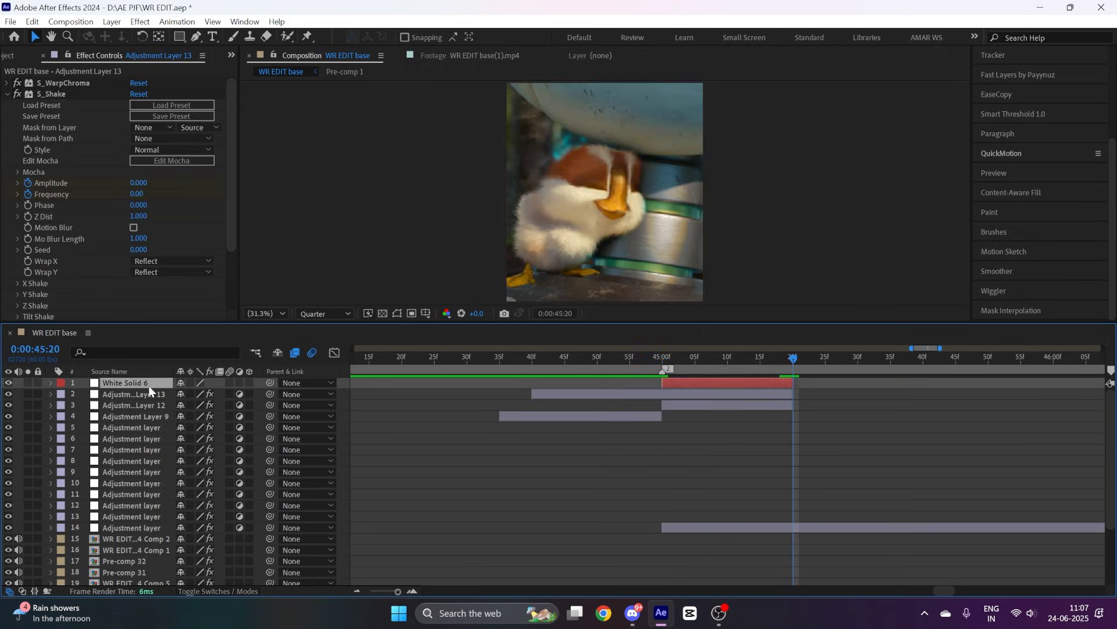
Keyframe the white solid's Opacity at 100% at 0:00:45:00 and at 0% at 0:00:45:20.
left_click(148, 383)
key("i")
key("t")
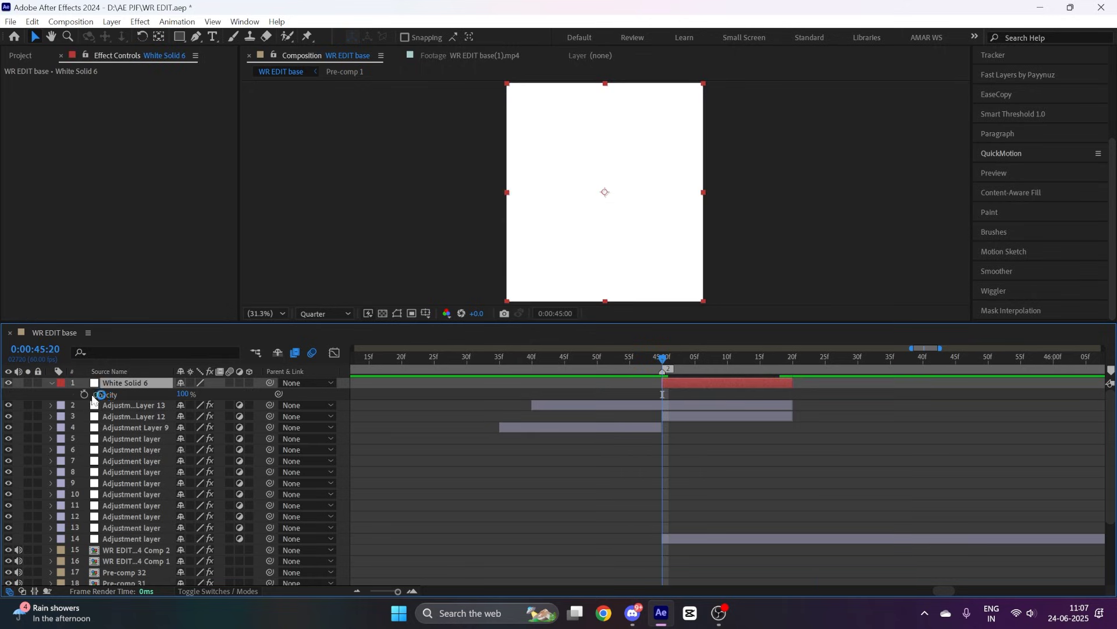
key("o")
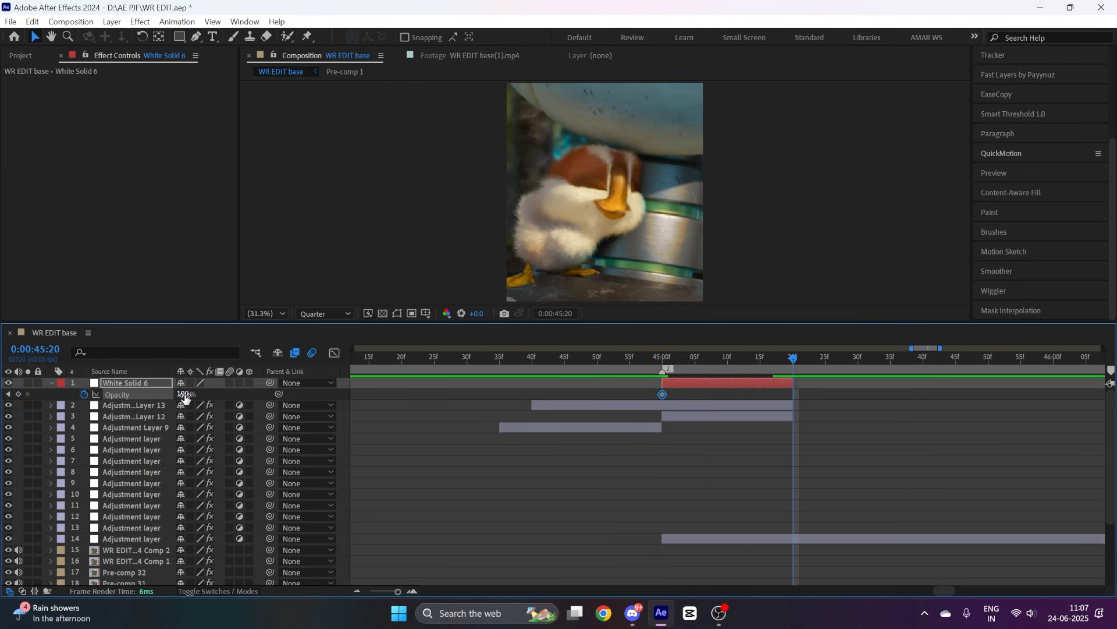
left_click_drag(185, 396, 60, 412)
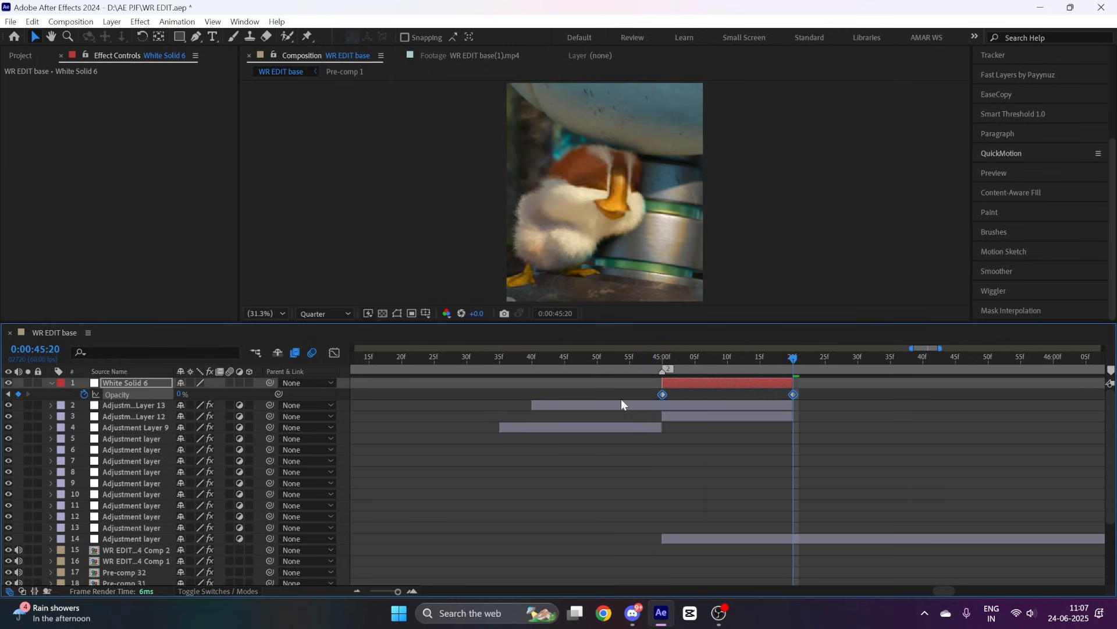
Ease the white solid's Opacity keyframes and shape their value curve into a nearly straight fall from 100% to 0%.
key("F9")
left_click(335, 353)
left_click(674, 392)
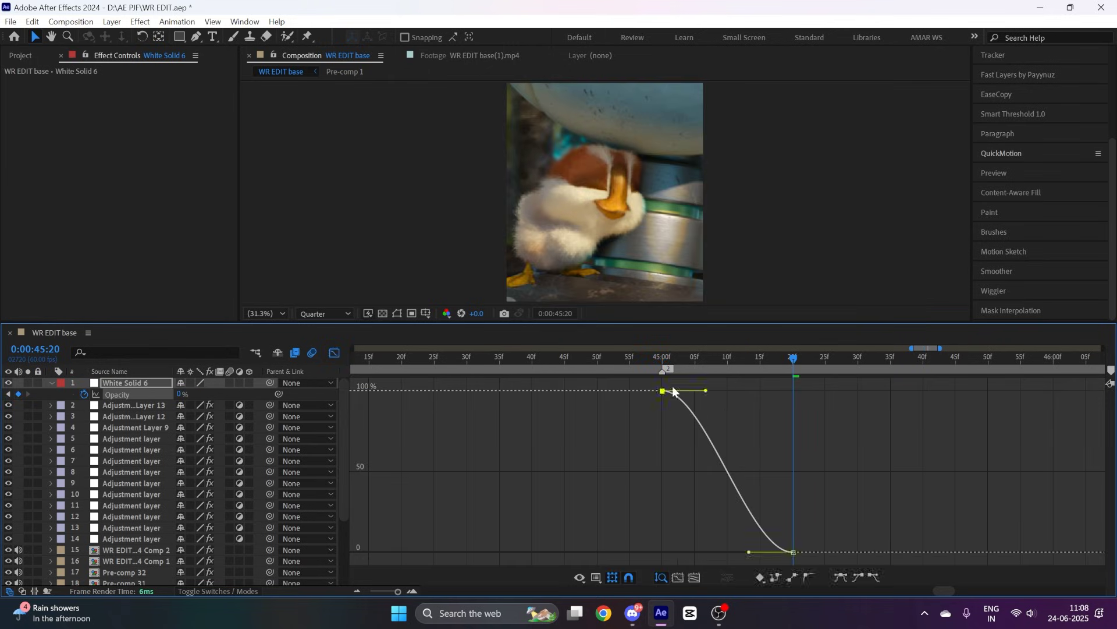
key("equal")
left_click_drag(620, 391, 585, 424)
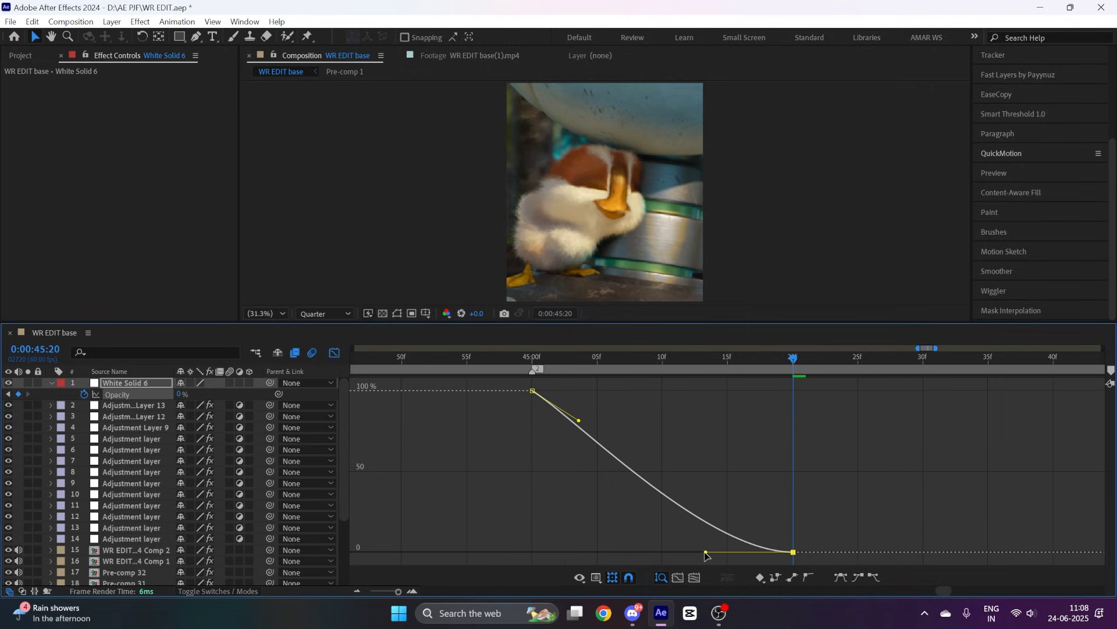
left_click_drag(705, 556, 681, 491)
left_click_drag(576, 420, 581, 417)
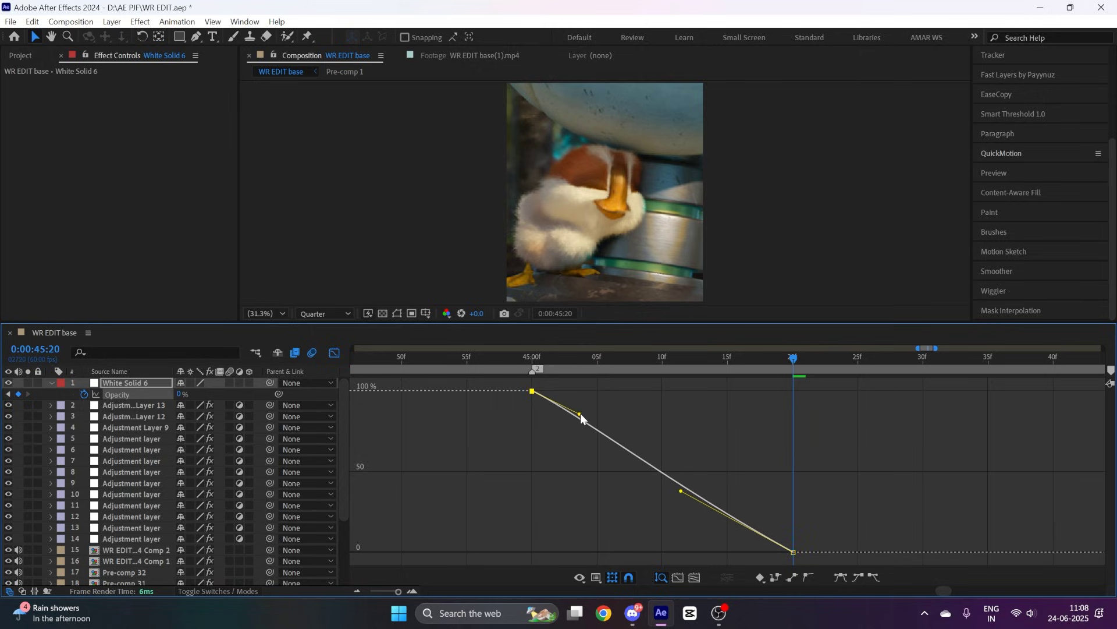
key("space")
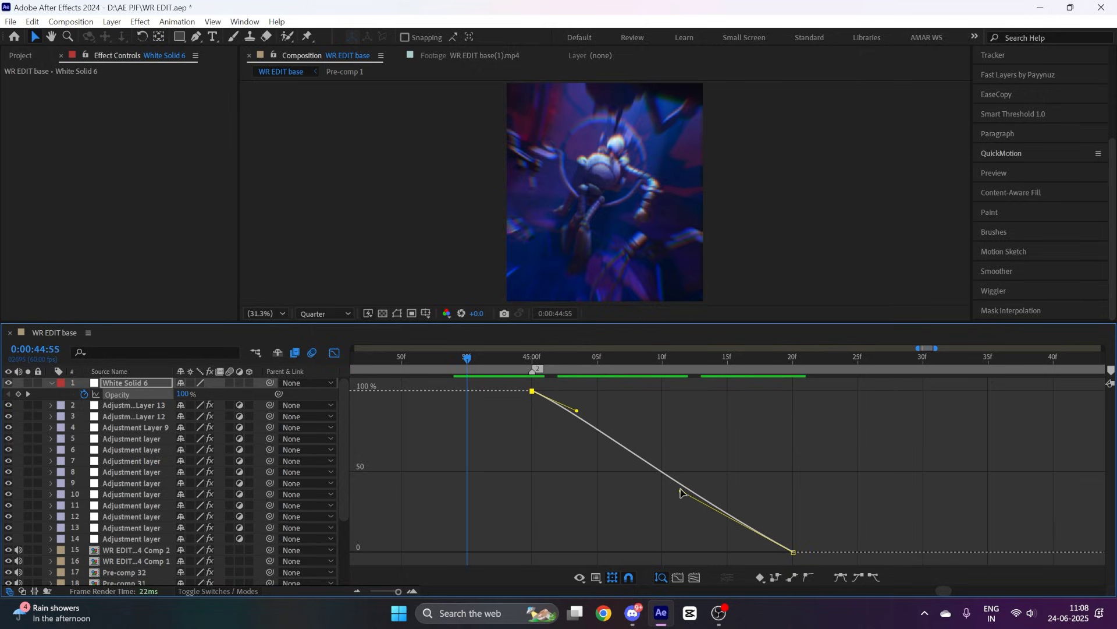
left_click_drag(681, 492, 683, 492)
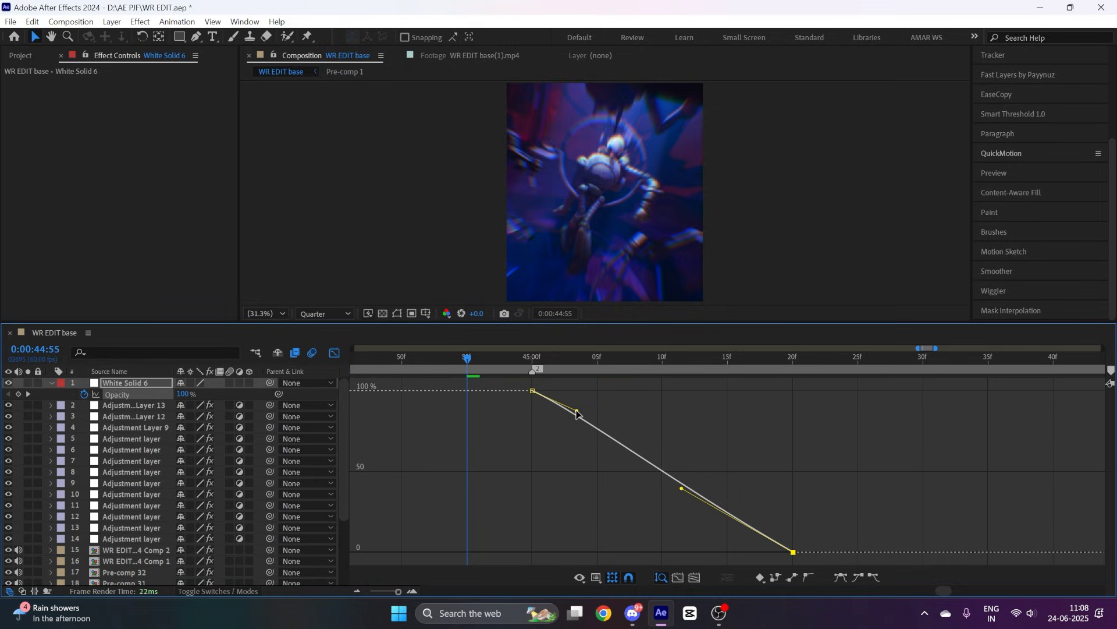
key("shift+F3")
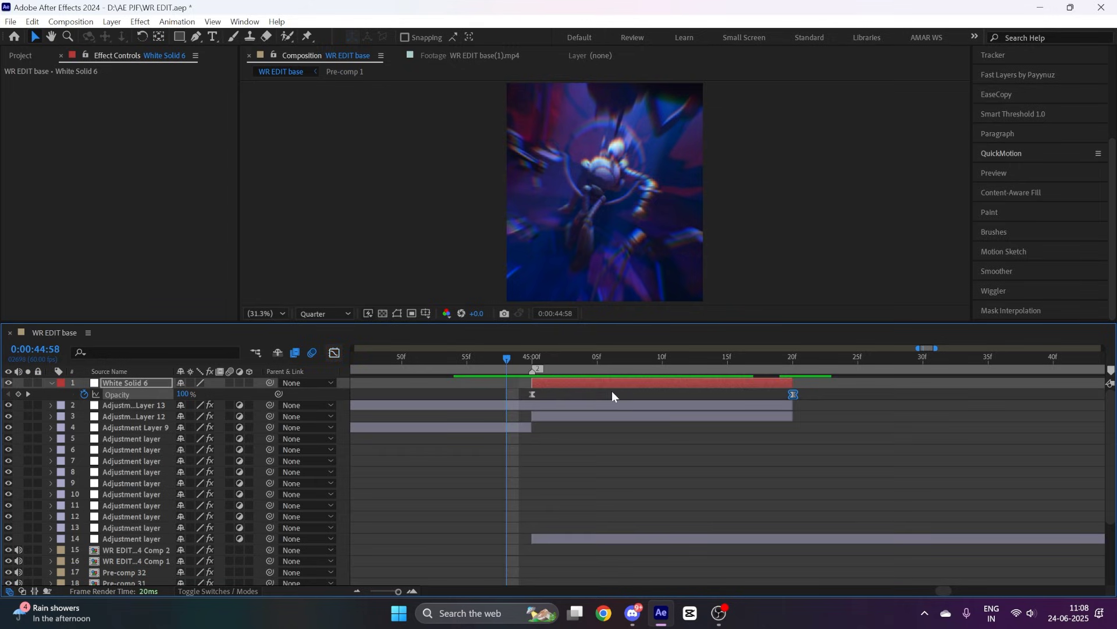
Collapse the white solid's properties and enable motion blur on the four transition layers, from the white solid to Adjustment Layer 9.
key("minus")
key("minus")
key("u")
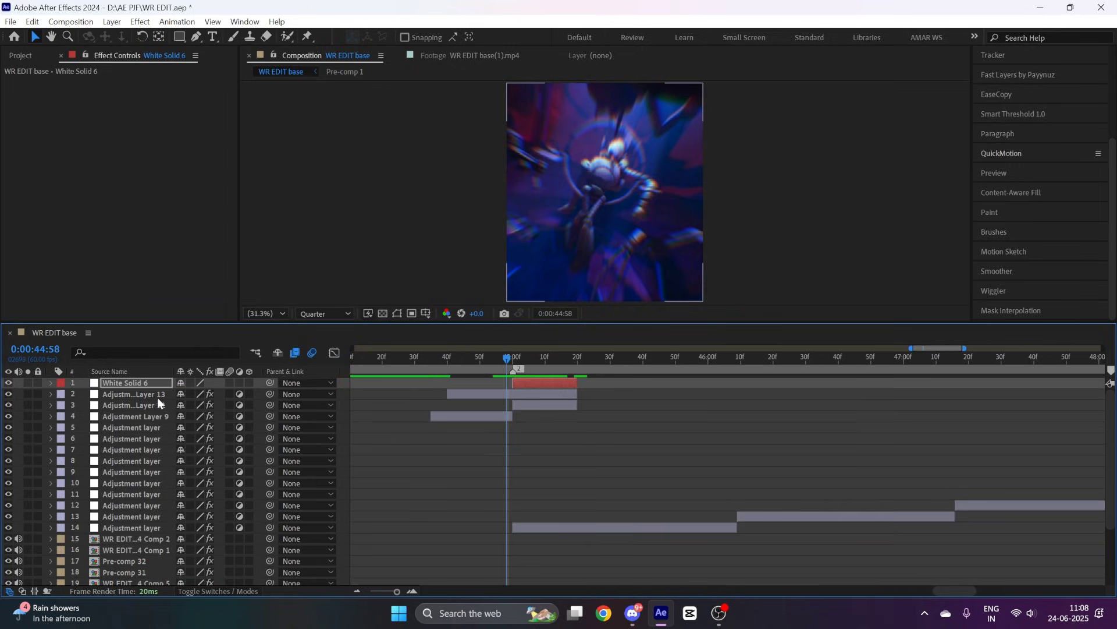
left_click(152, 407)
left_click(168, 416)
left_click(159, 382, "shift")
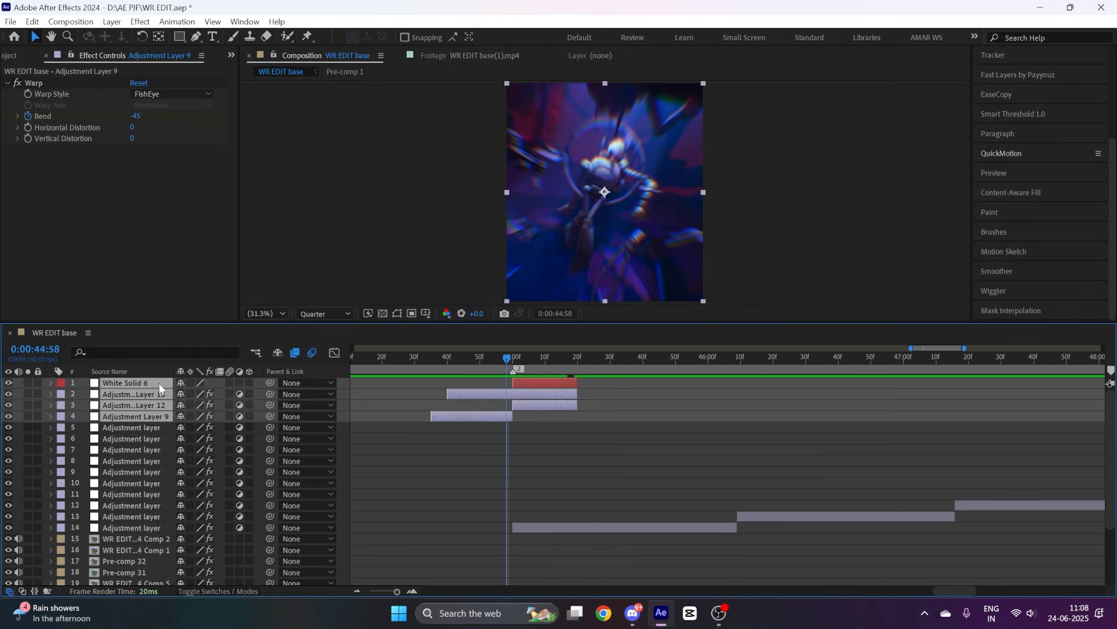
left_click(228, 381)
key("F2")
Play back the finished transition from about 0:00:44:00 to review the warp, shake, white flash and motion blur together.
key("equal")
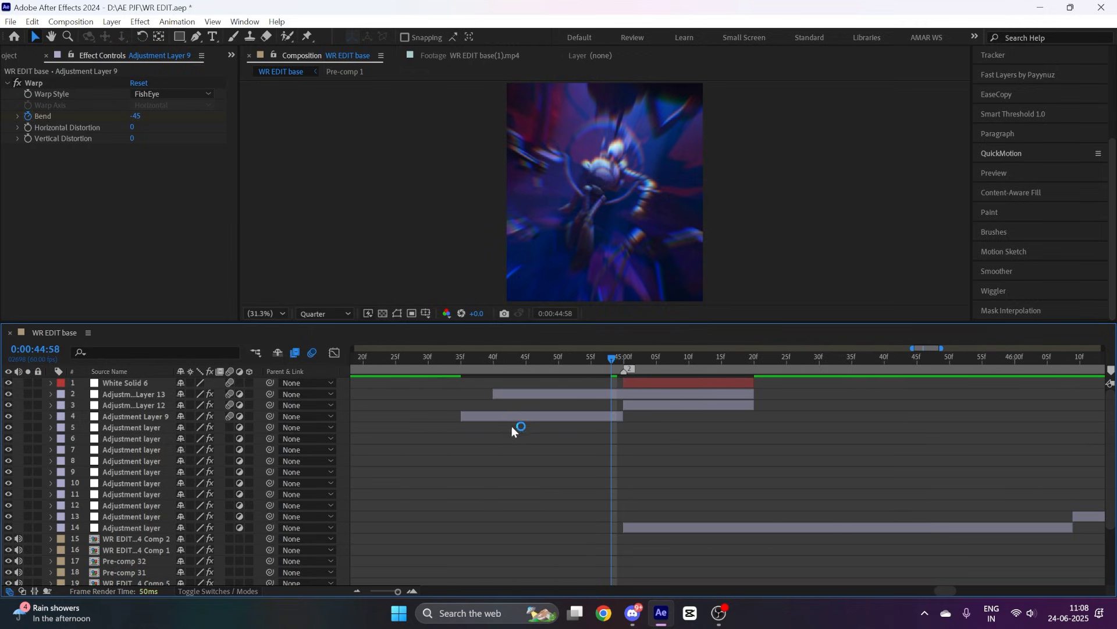
scroll(514, 427, "left", 3)
left_click(604, 365)
key("minus")
key("minus")
left_click(557, 365)
key("space")
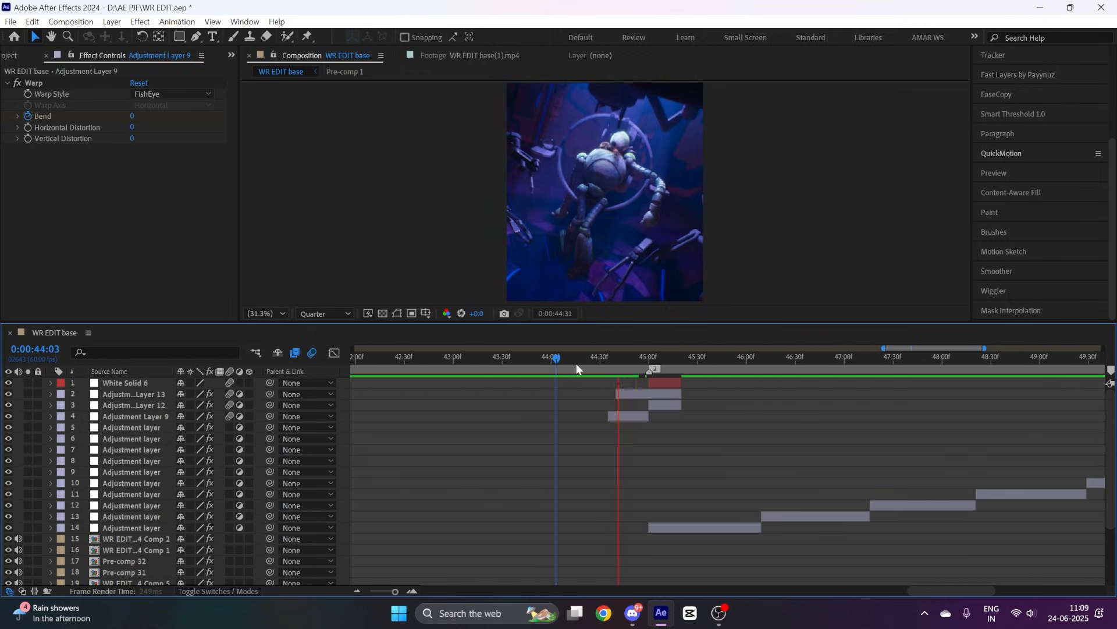
left_click(564, 364)
left_click(546, 364)
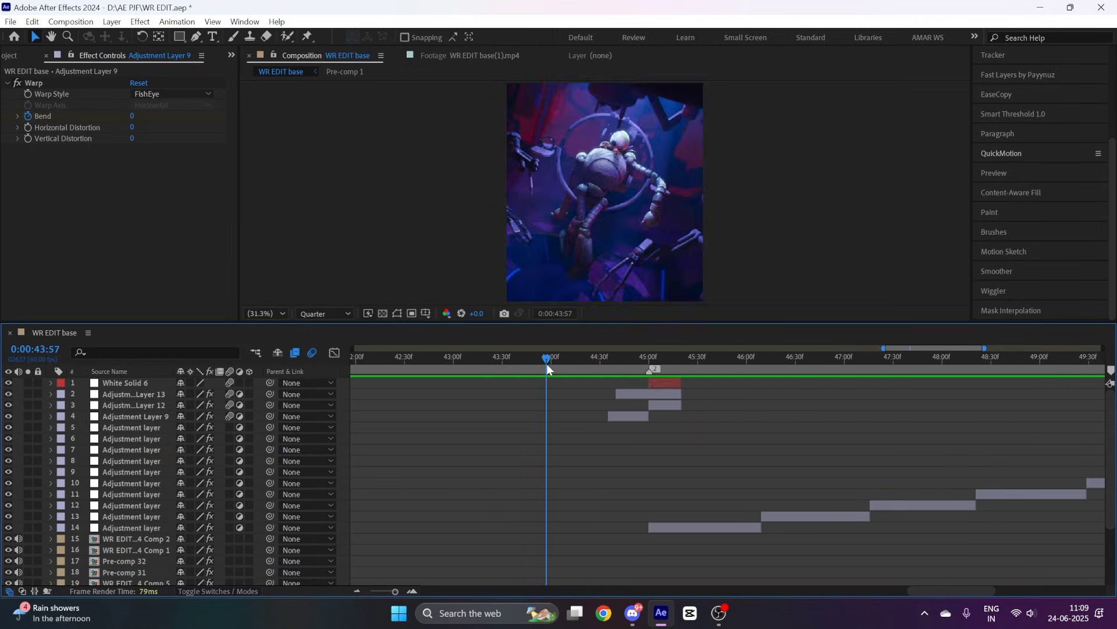
left_click(549, 364)
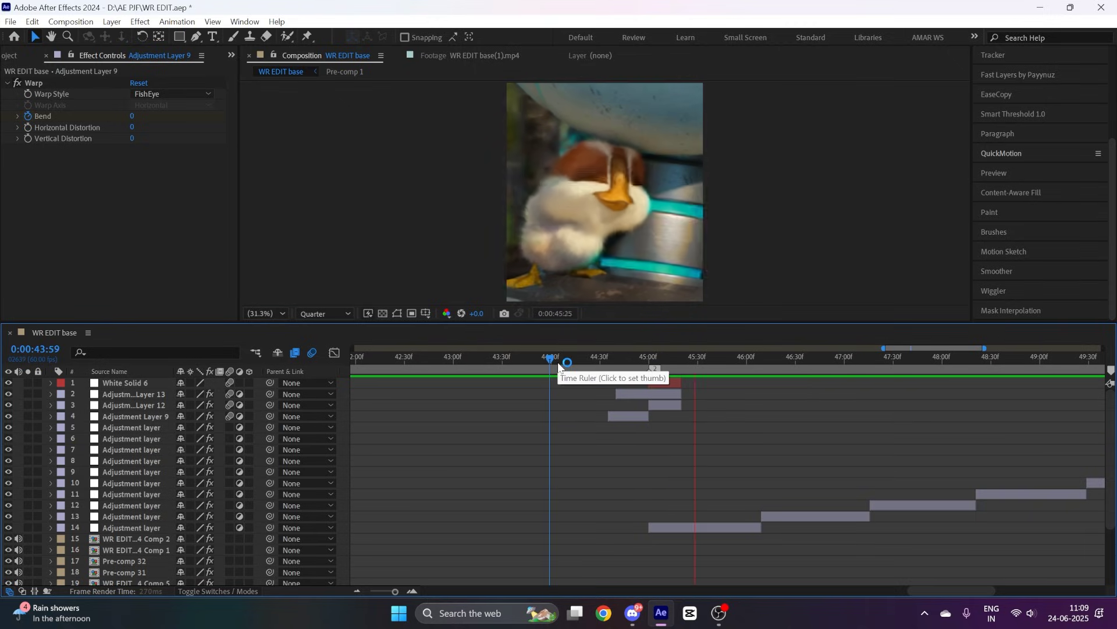
left_click(626, 369)
left_click(602, 364)
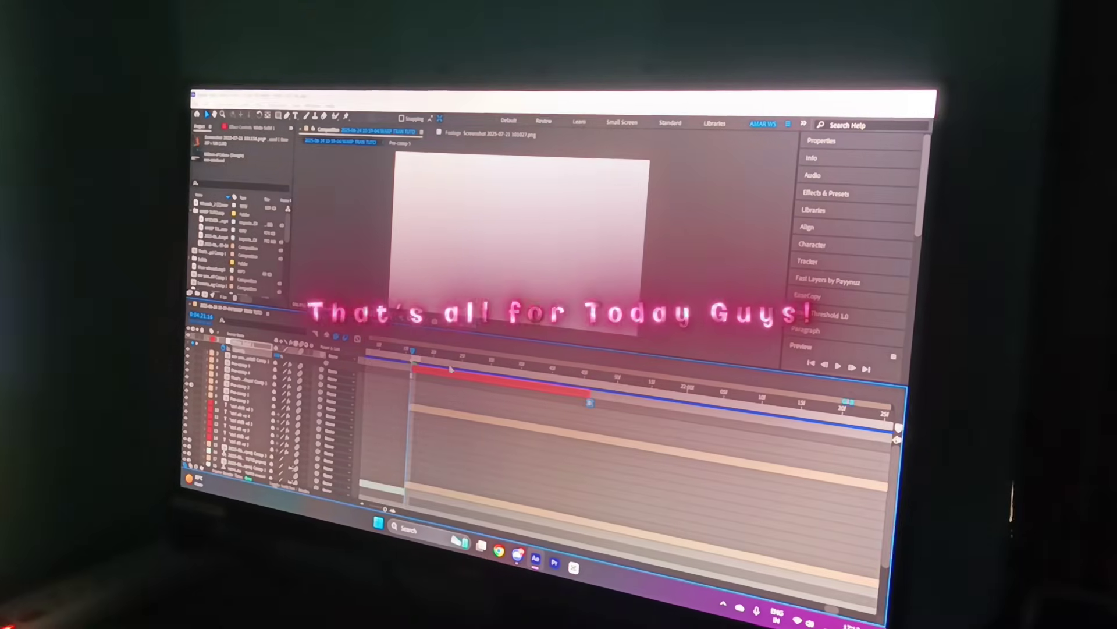
key("minus")
key("minus")
key("minus")
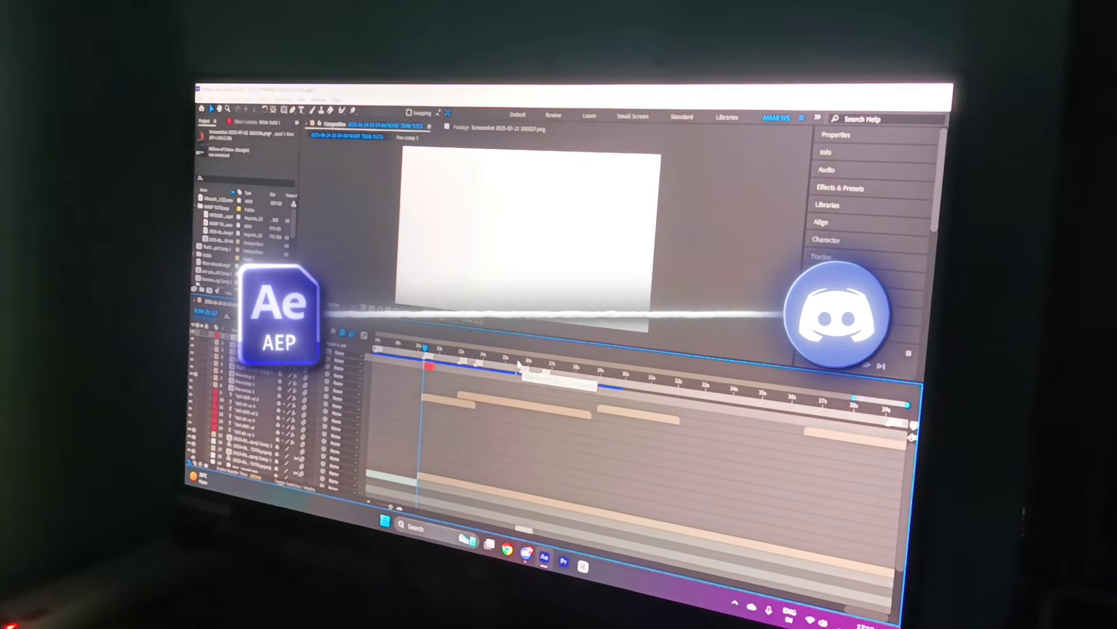
left_click(542, 364)
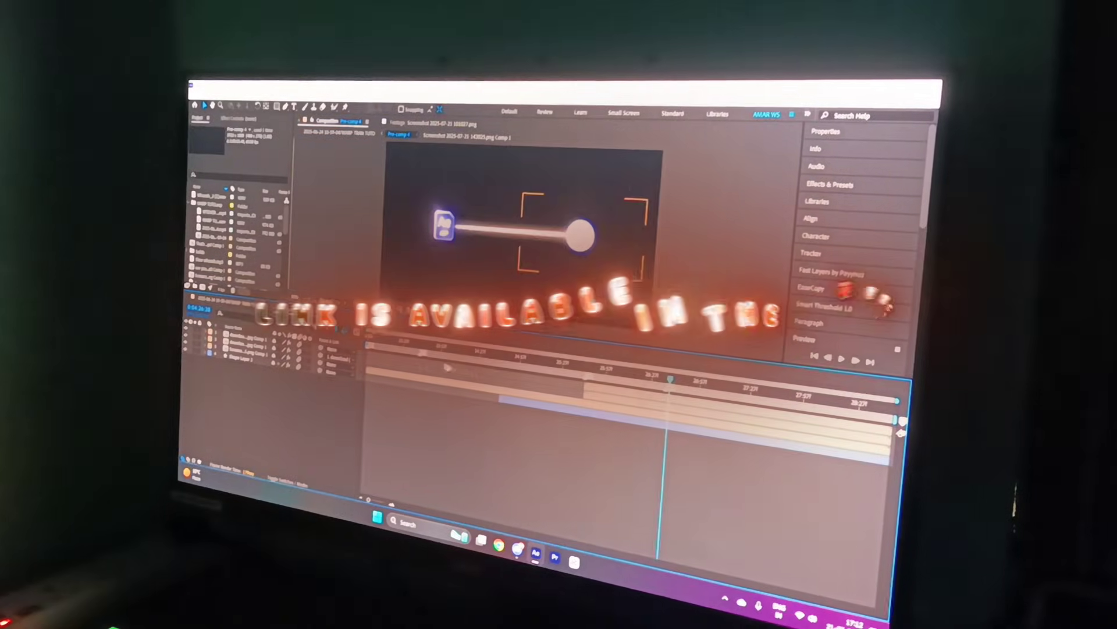
mouse_move(538, 361)
left_mouse_down()
mouse_move(500, 356)
mouse_move(555, 360)
left_mouse_up()
left_click(249, 357)
key("u")
scroll(521, 304, "up", 1)
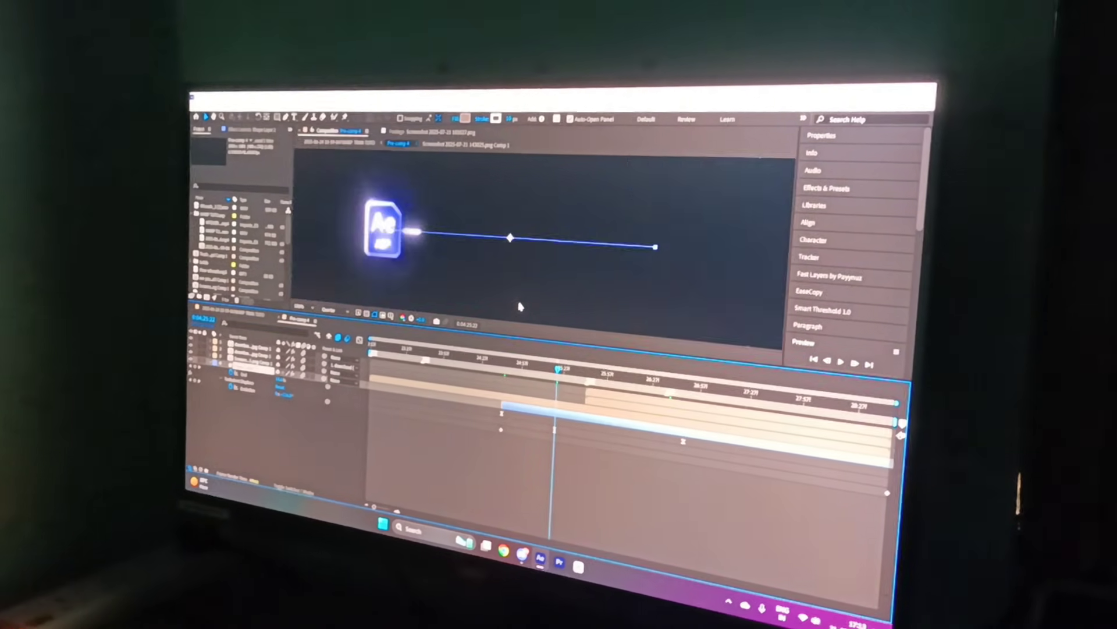
left_click(330, 309)
left_click(330, 326)
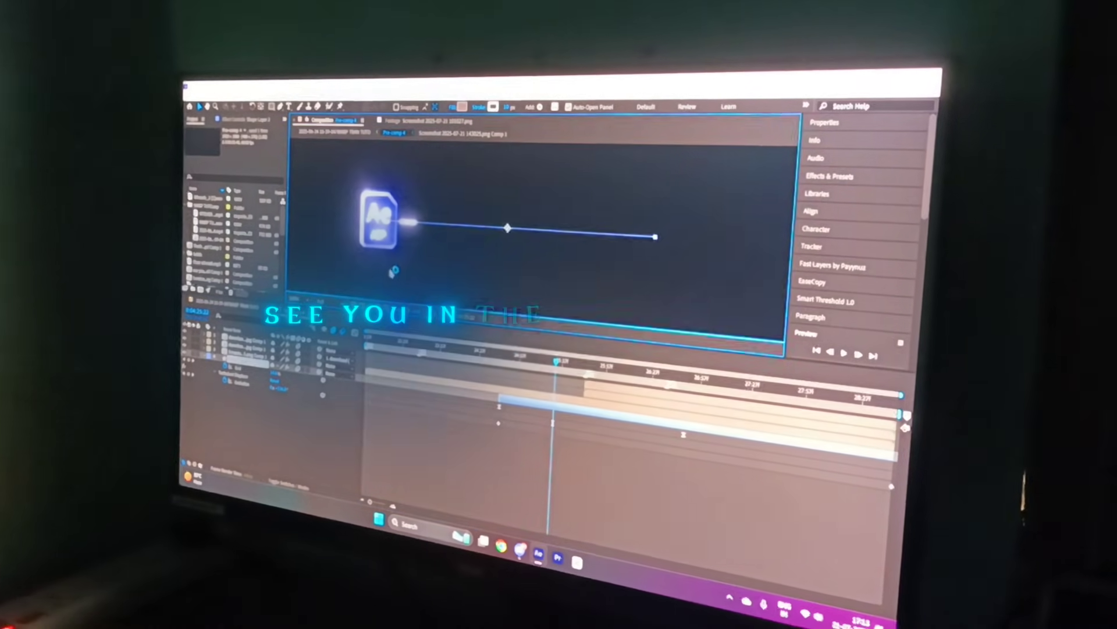